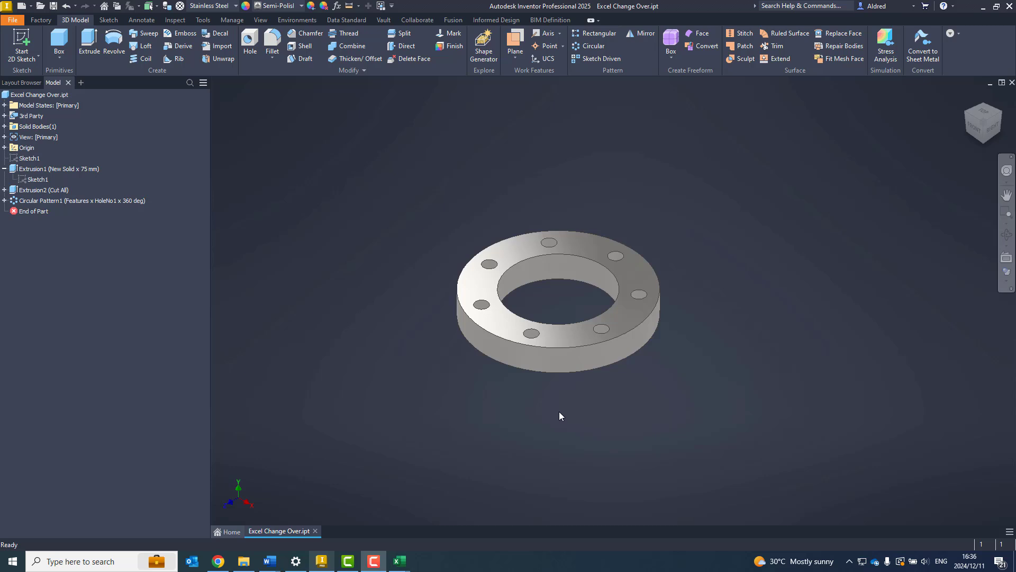
# Open the flange part's Parameters table to review its model parameters and those linked from the spreadsheet.
pyautogui.keyDown('shift'); pyautogui.moveTo(561, 409); pyautogui.dragTo(569, 361, button='middle'); pyautogui.keyUp('shift')
pyautogui.press('F6')
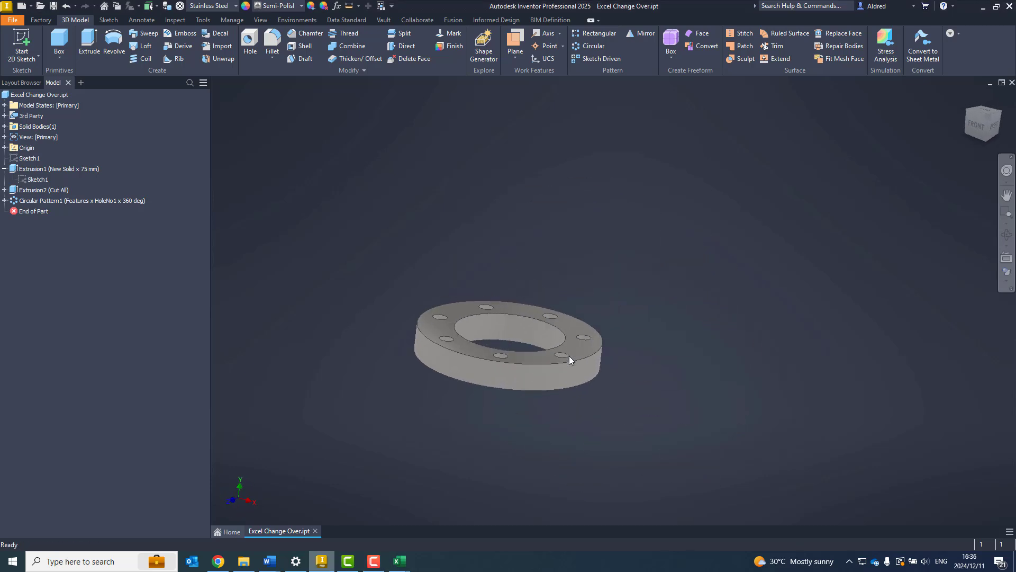
pyautogui.click(337, 5)
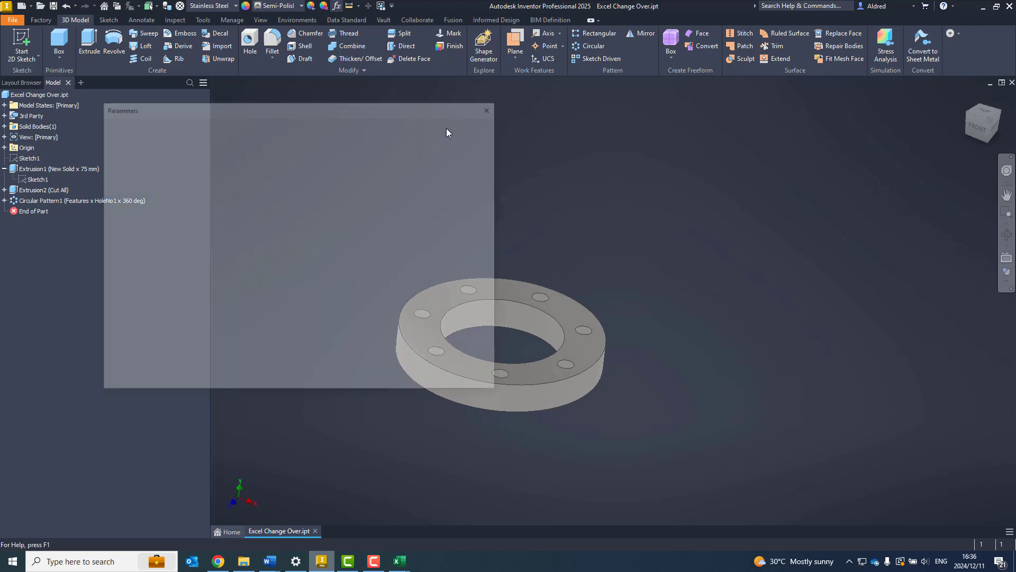
pyautogui.moveTo(277, 110); pyautogui.dragTo(418, 104)
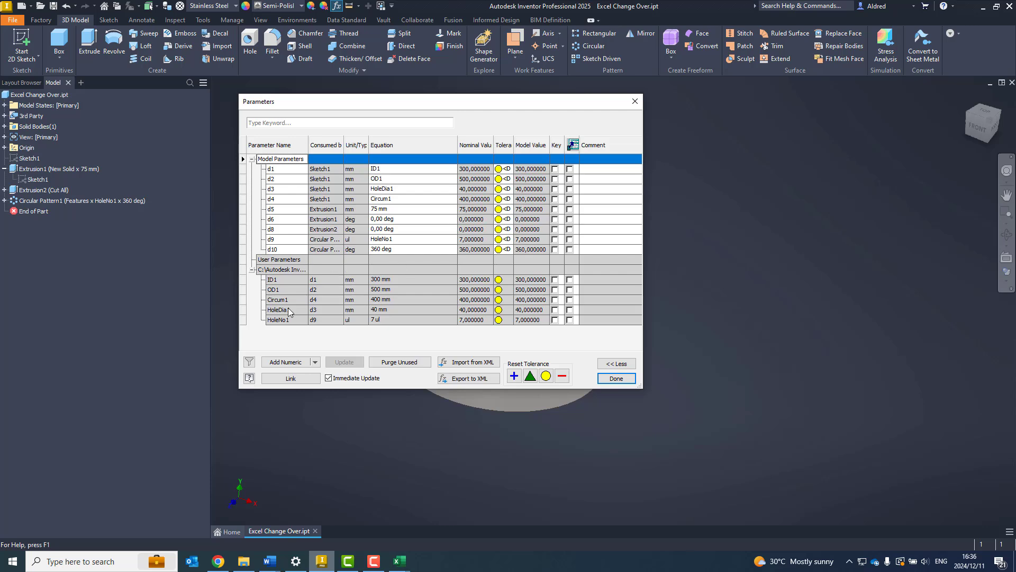
# Switch to Excel and compare the parameter names and values in Excel Change.xlsx and Excel Change New.xlsx.
pyautogui.moveTo(405, 564)
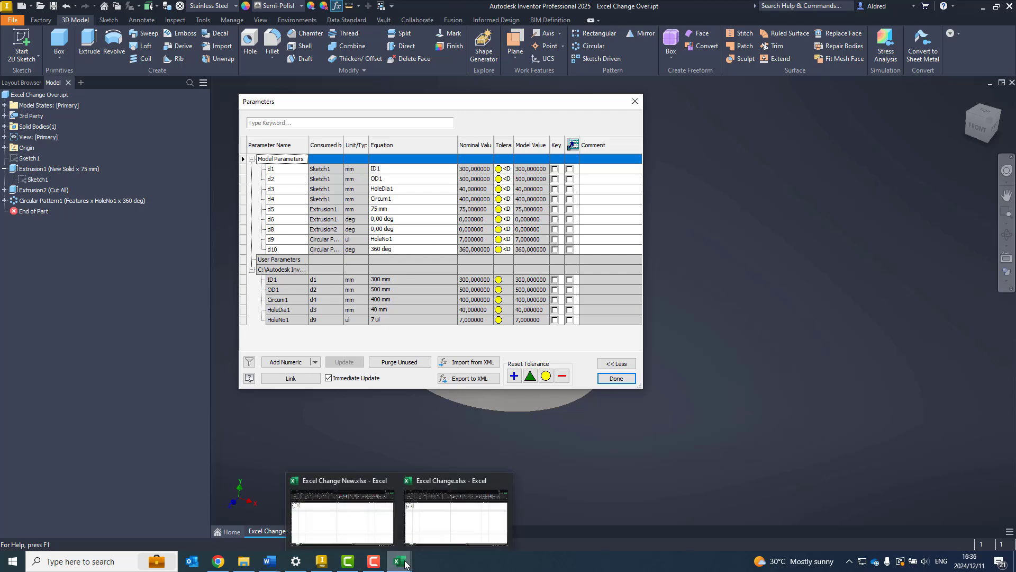
pyautogui.click(442, 511)
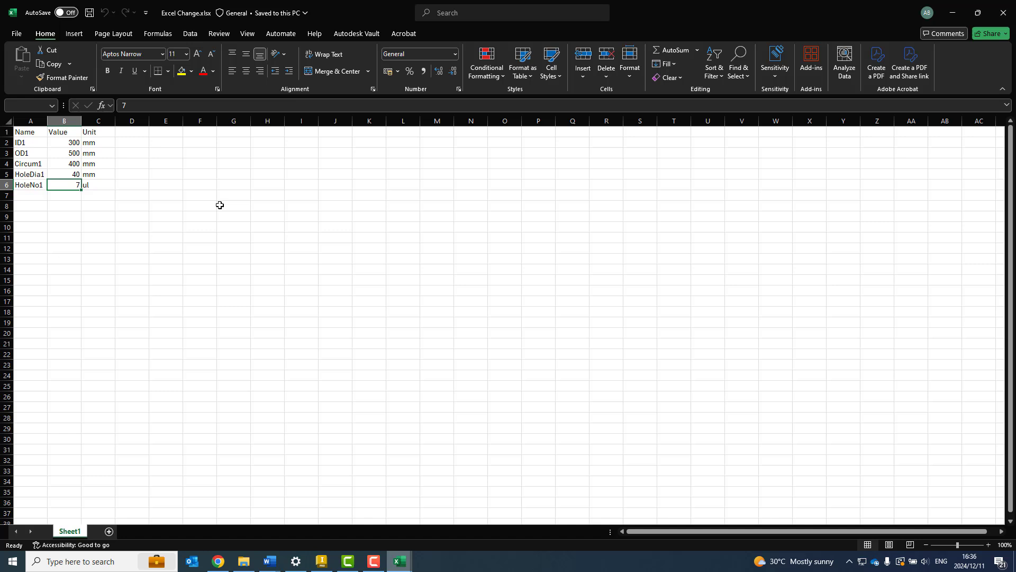
pyautogui.click(23, 144)
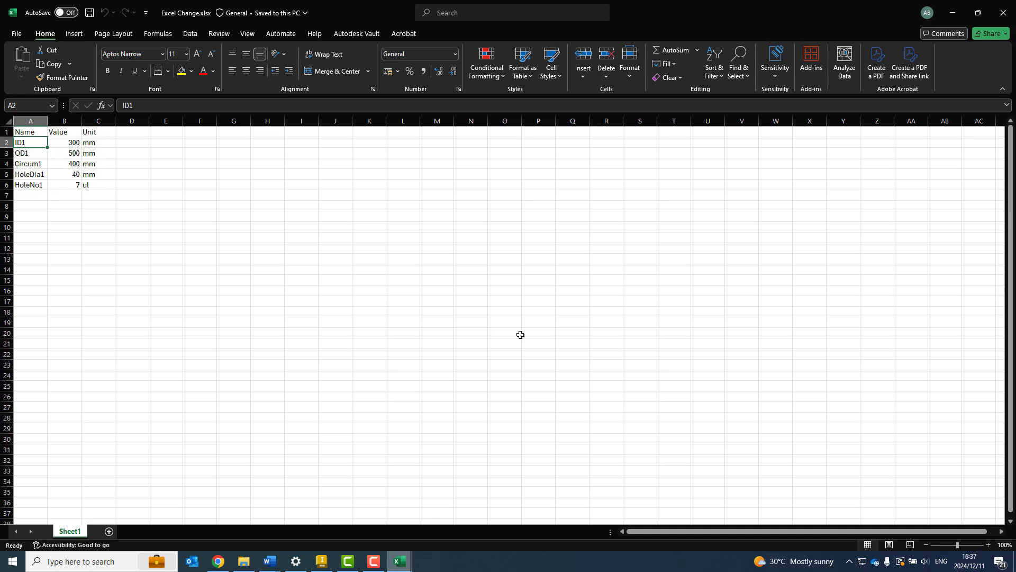
pyautogui.click(401, 562)
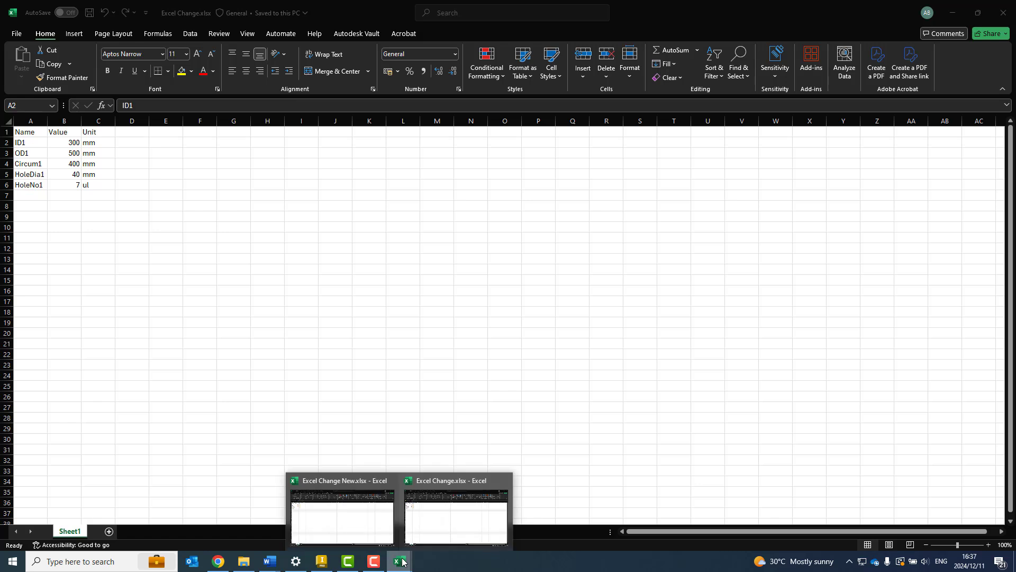
pyautogui.click(375, 522)
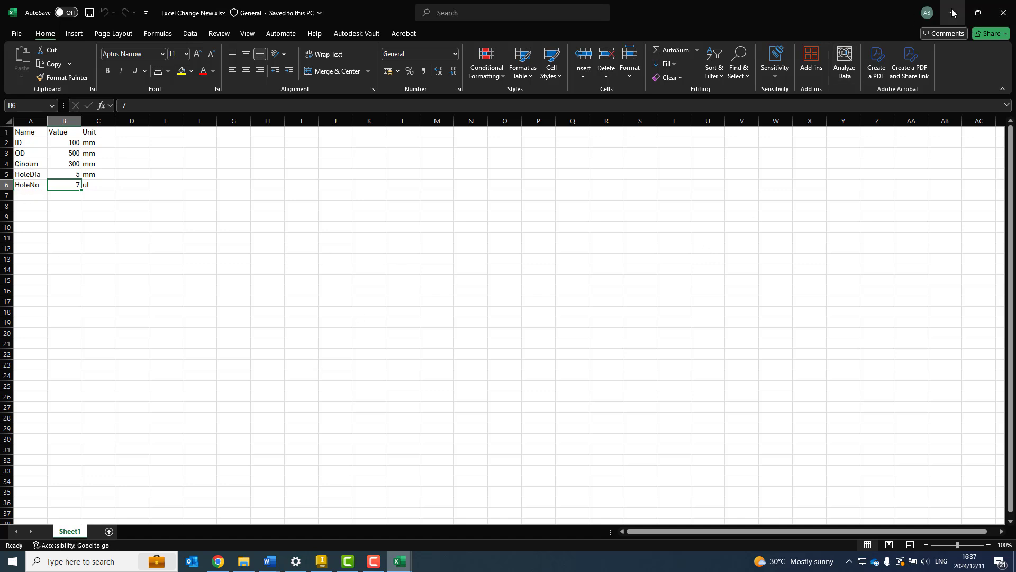
# In Excel Change.xlsx, set ID1 to 320, Circum1 to 410 and HoleNo1 to 8, and save the workbook.
pyautogui.moveTo(401, 563)
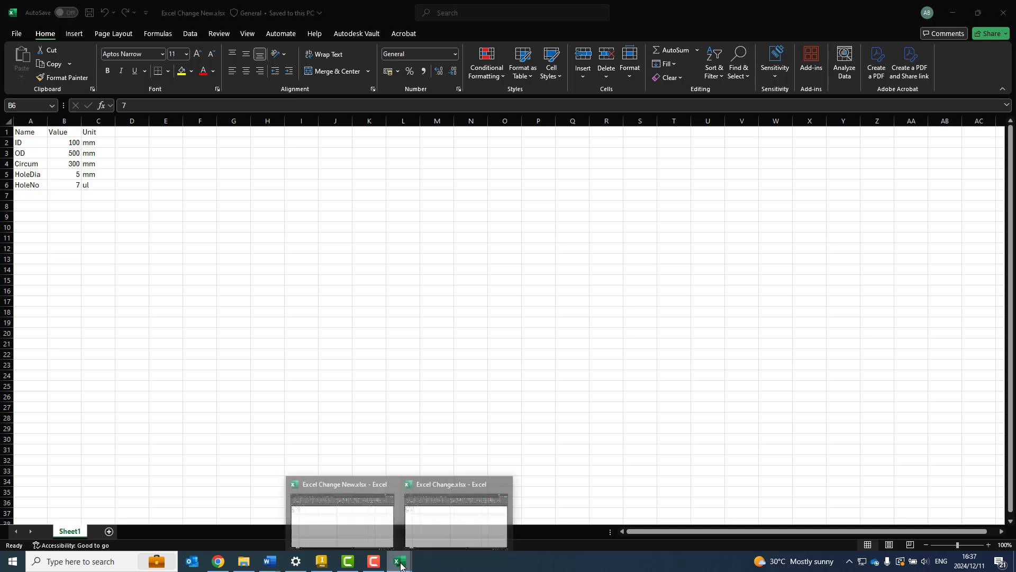
pyautogui.click(468, 522)
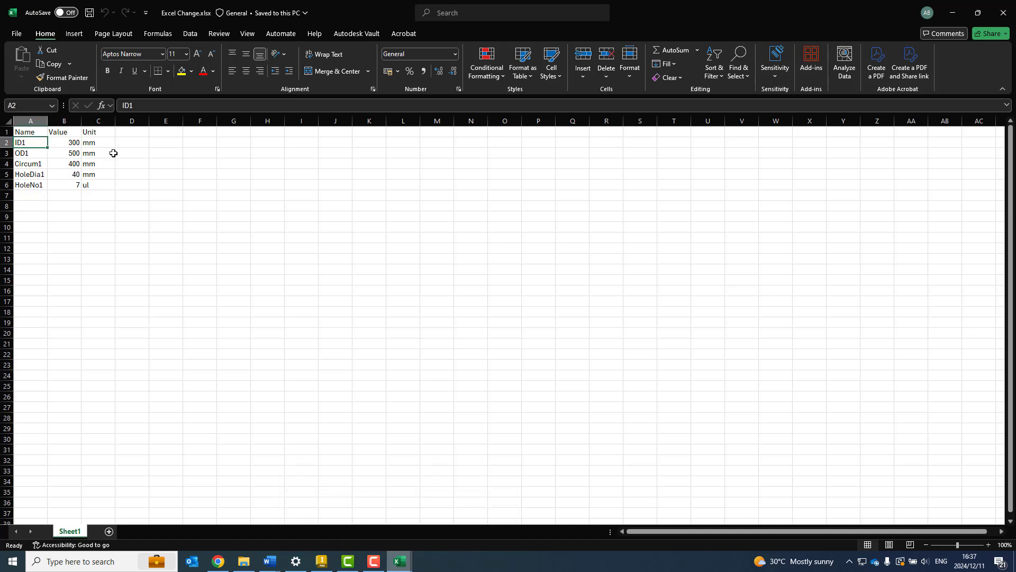
pyautogui.click(72, 141)
pyautogui.write('320')
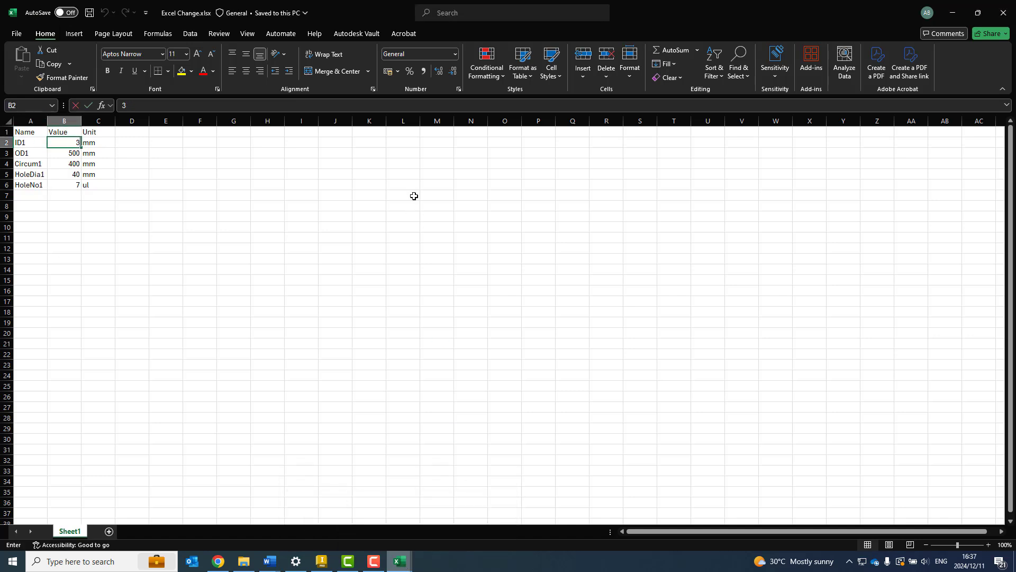
pyautogui.press('Return')
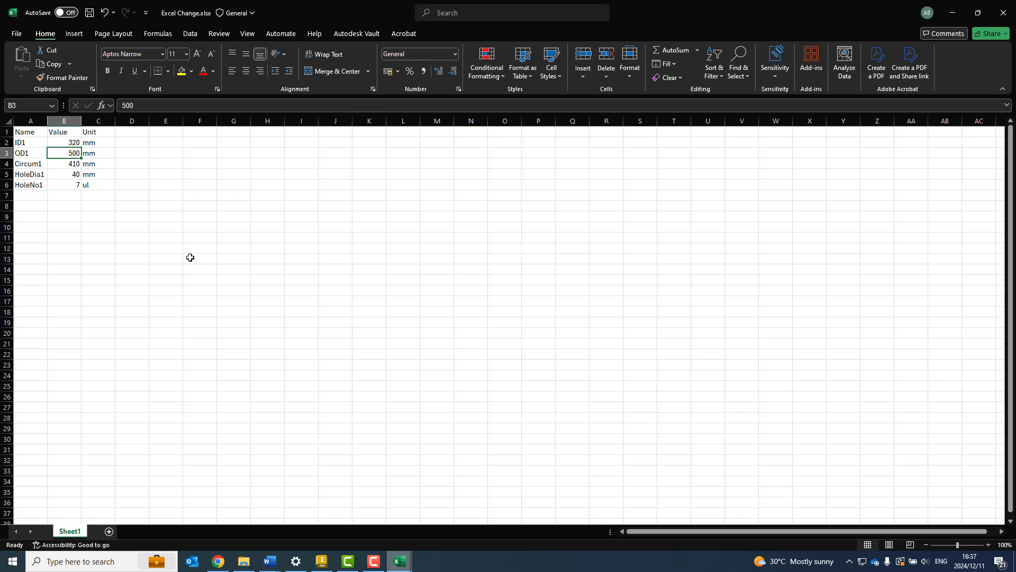
pyautogui.click(77, 185)
pyautogui.write('8')
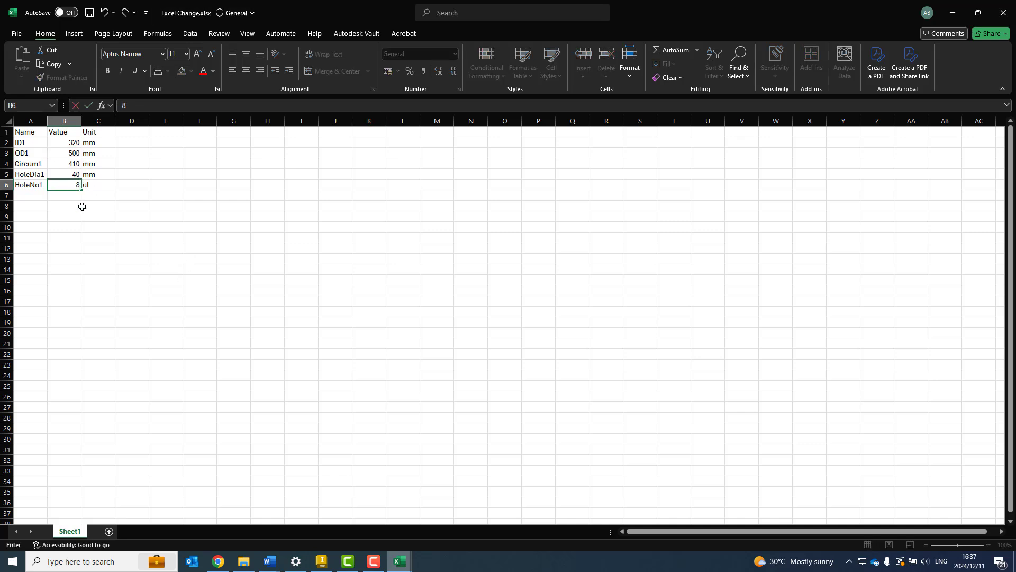
pyautogui.click(95, 218)
pyautogui.click(89, 12)
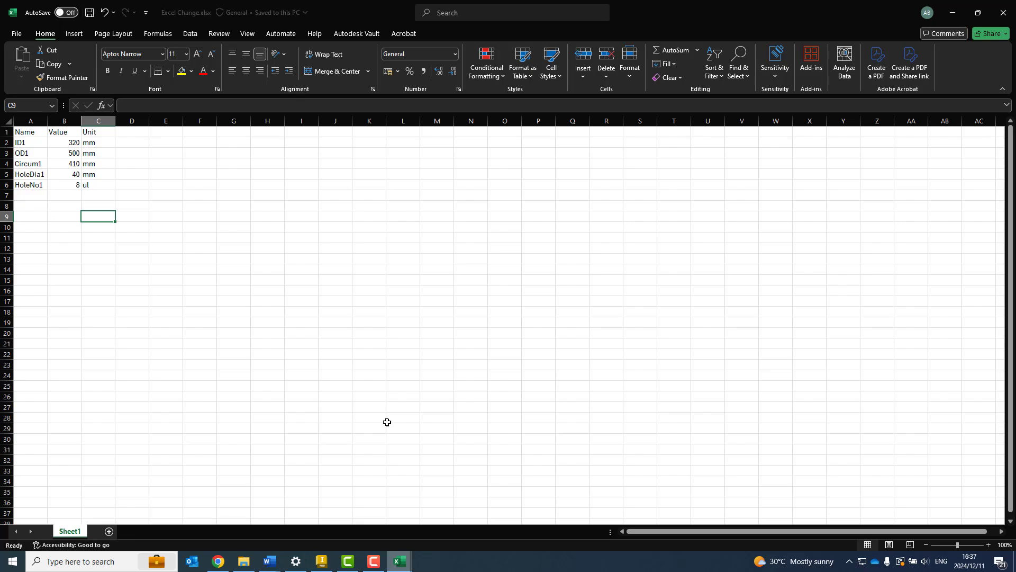
# Switch back to Inventor, close the Parameters table and update the flange from the edited workbook.
pyautogui.click(315, 565)
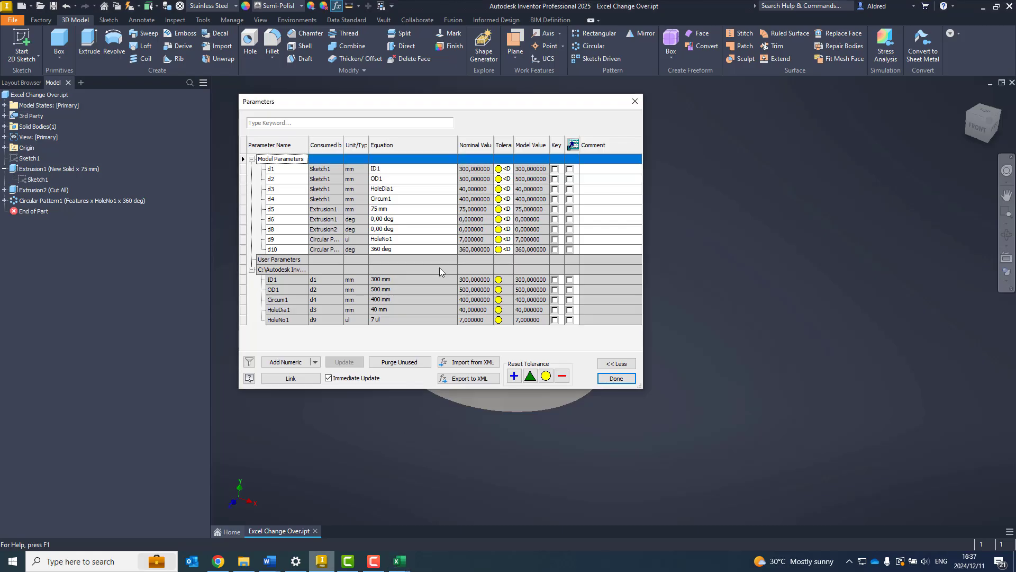
pyautogui.click(617, 378)
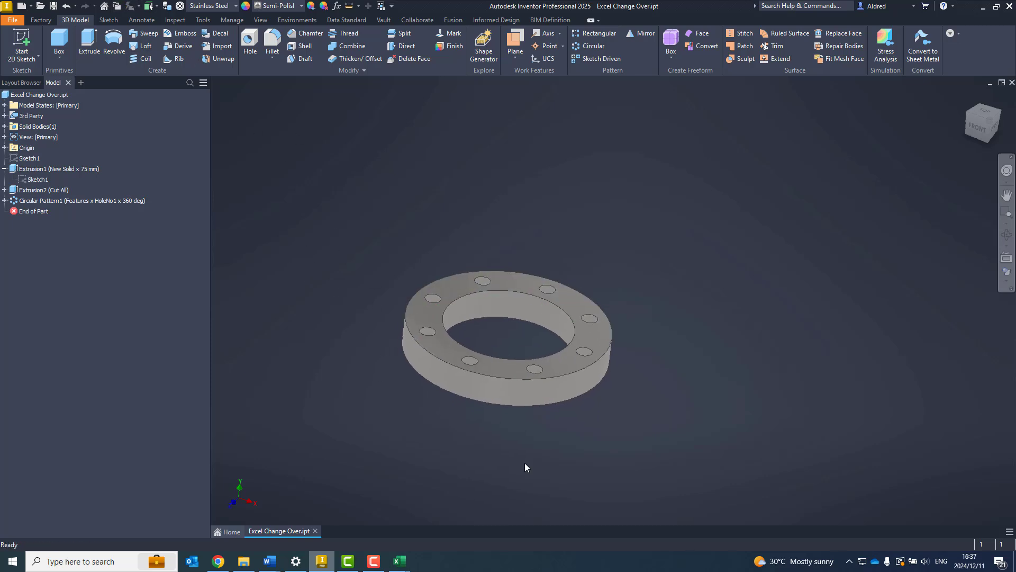
pyautogui.keyDown('shift'); pyautogui.moveTo(525, 462); pyautogui.dragTo(529, 426, button='middle'); pyautogui.keyUp('shift')
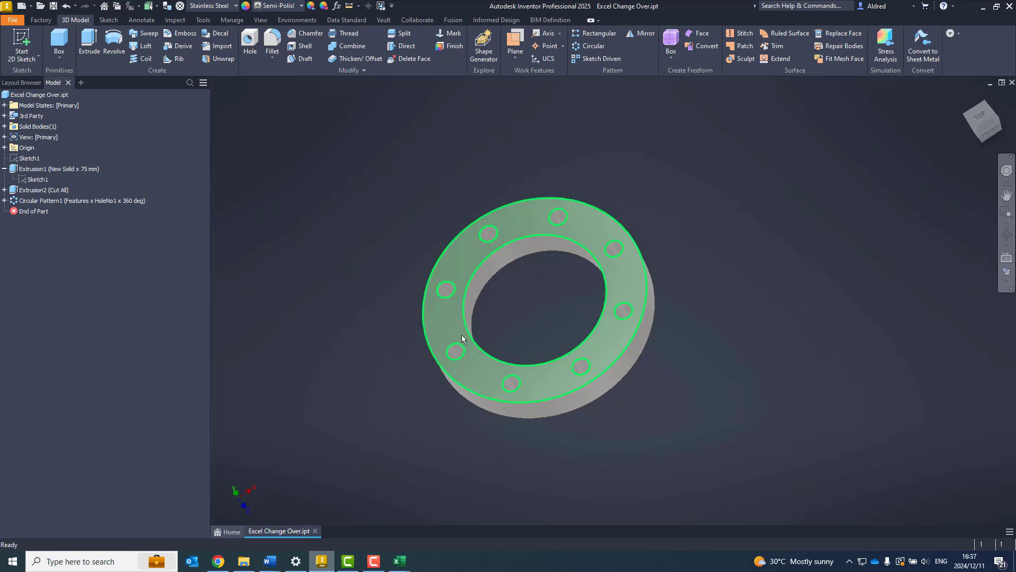
pyautogui.keyDown('shift'); pyautogui.moveTo(608, 386); pyautogui.dragTo(610, 351, button='middle'); pyautogui.keyUp('shift')
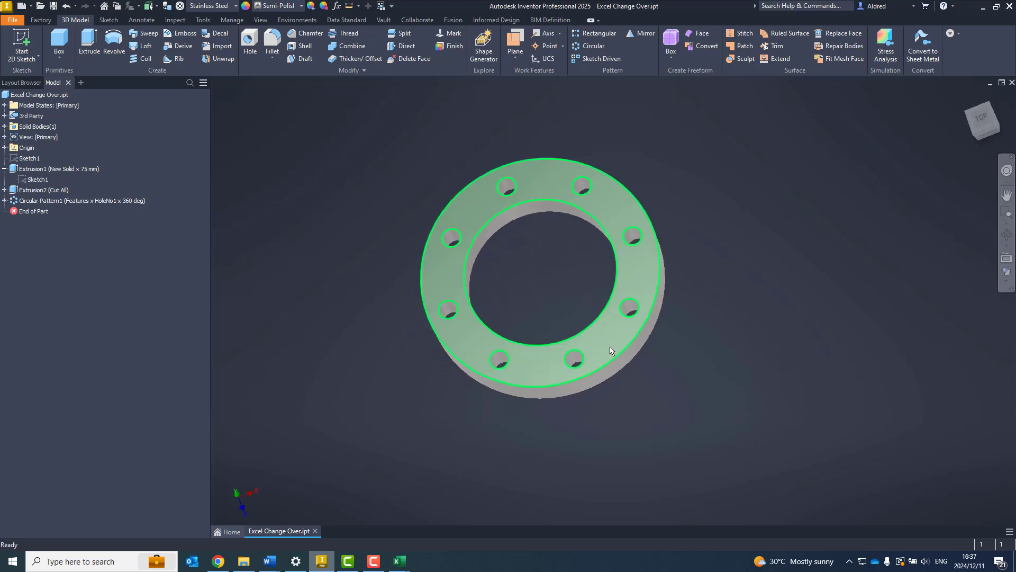
# Open Sketch1 to check its diameter dimensions, and exit the sketch.
pyautogui.click(29, 158)
pyautogui.doubleClick(682, 321)
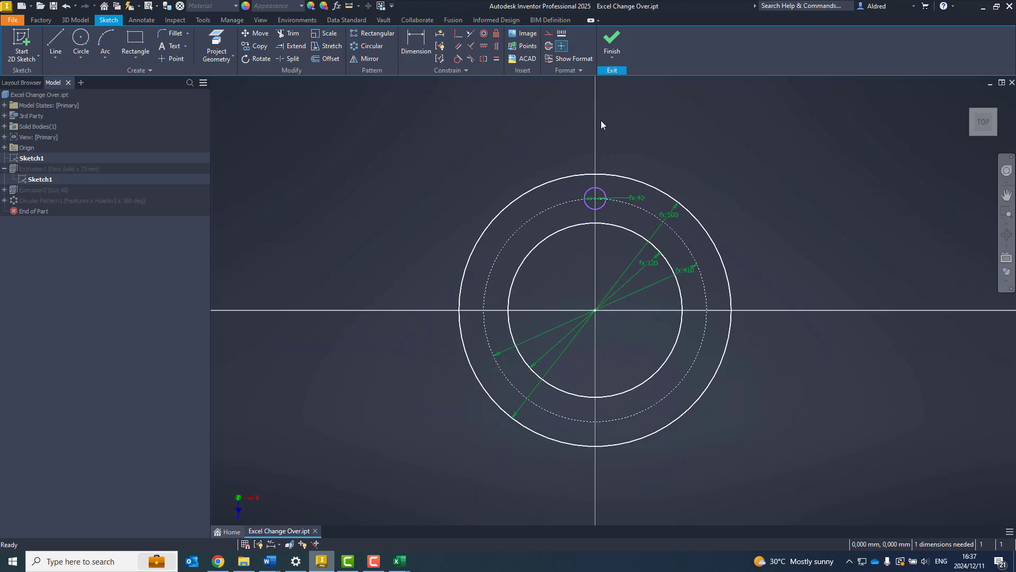
pyautogui.click(622, 42)
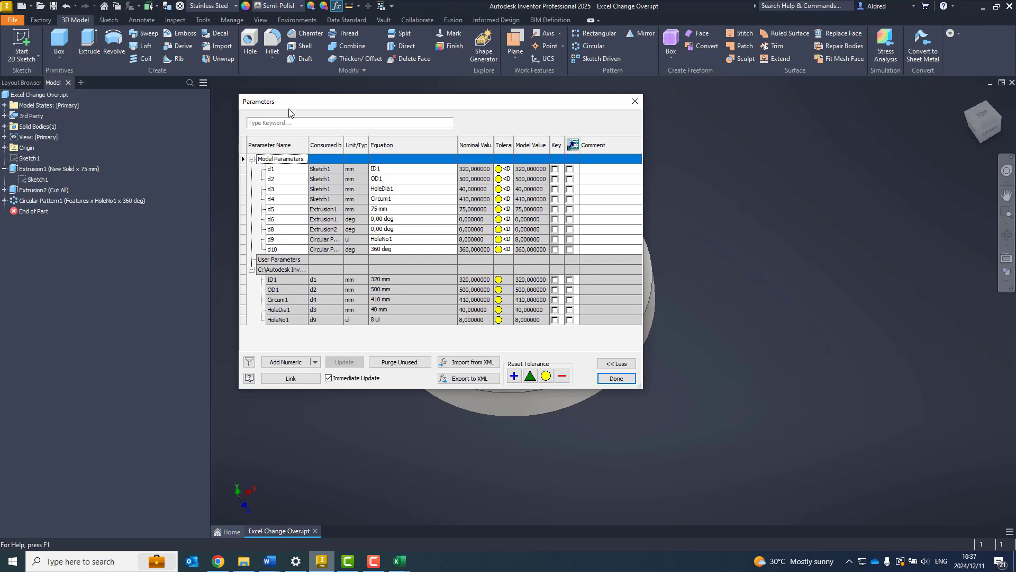
# Link Excel Change New.xlsx to the part's parameters with start cell A1, accepting the dimension edit error.
pyautogui.click(287, 381)
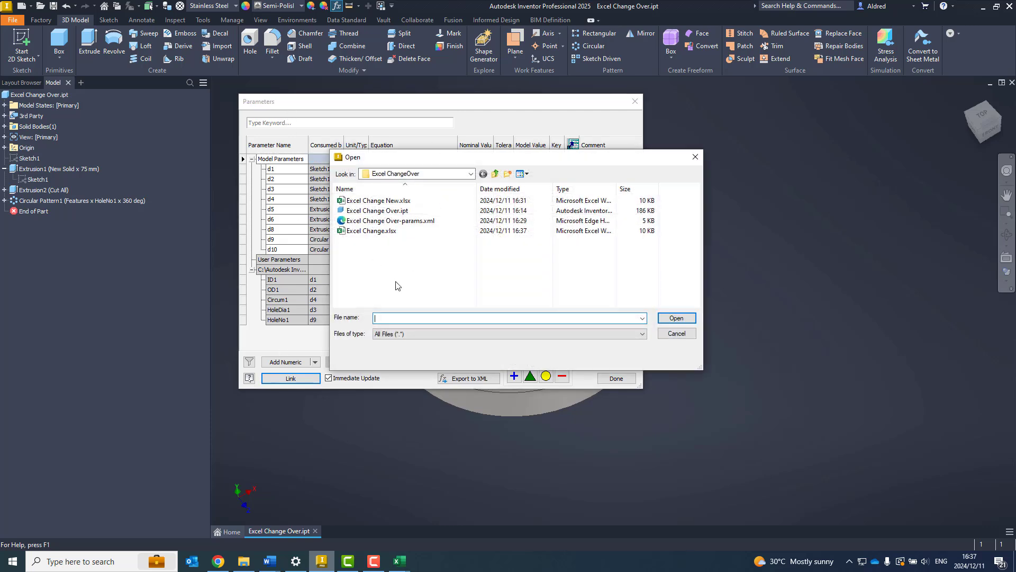
pyautogui.click(385, 201)
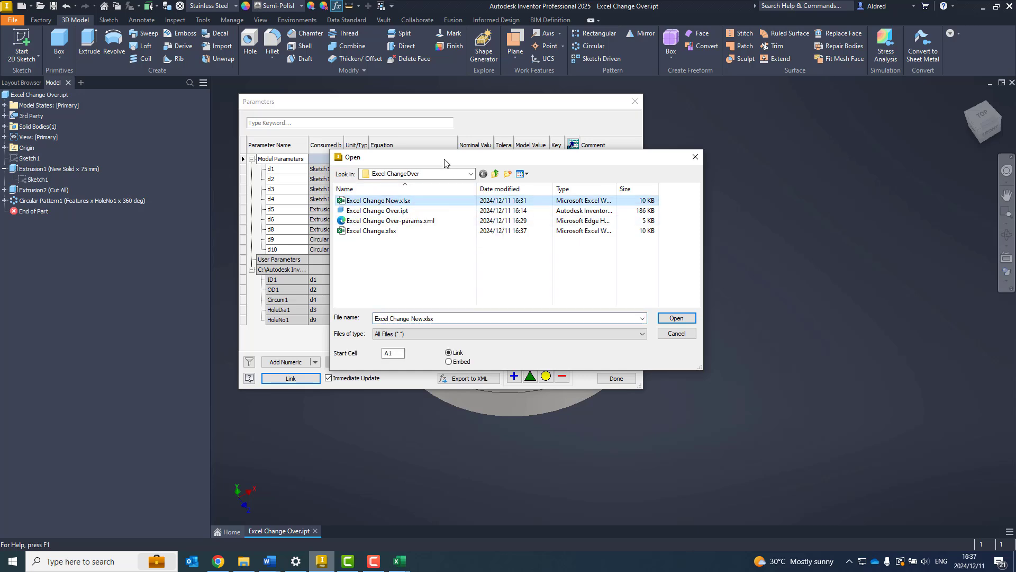
pyautogui.click(402, 354)
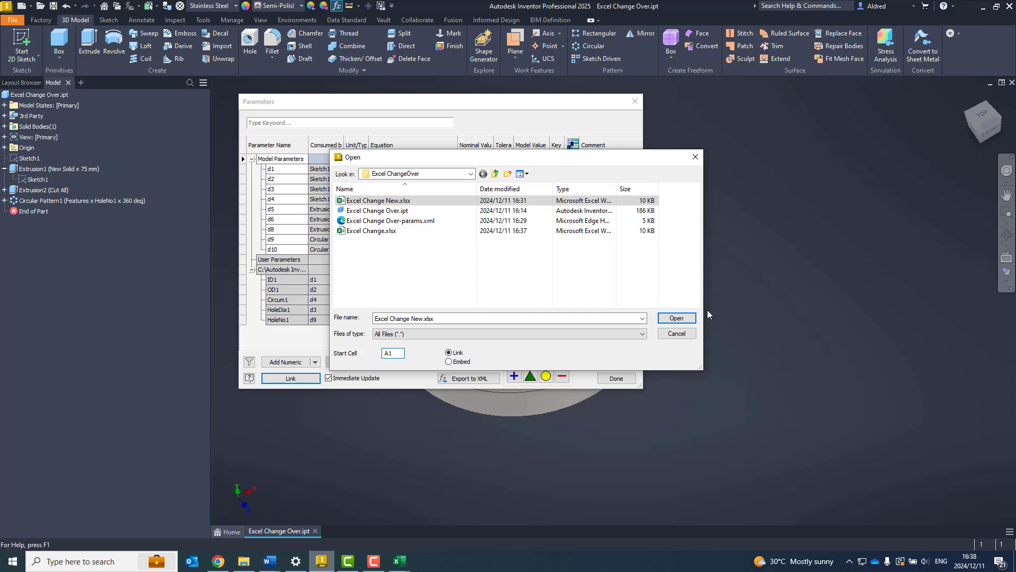
pyautogui.click(685, 317)
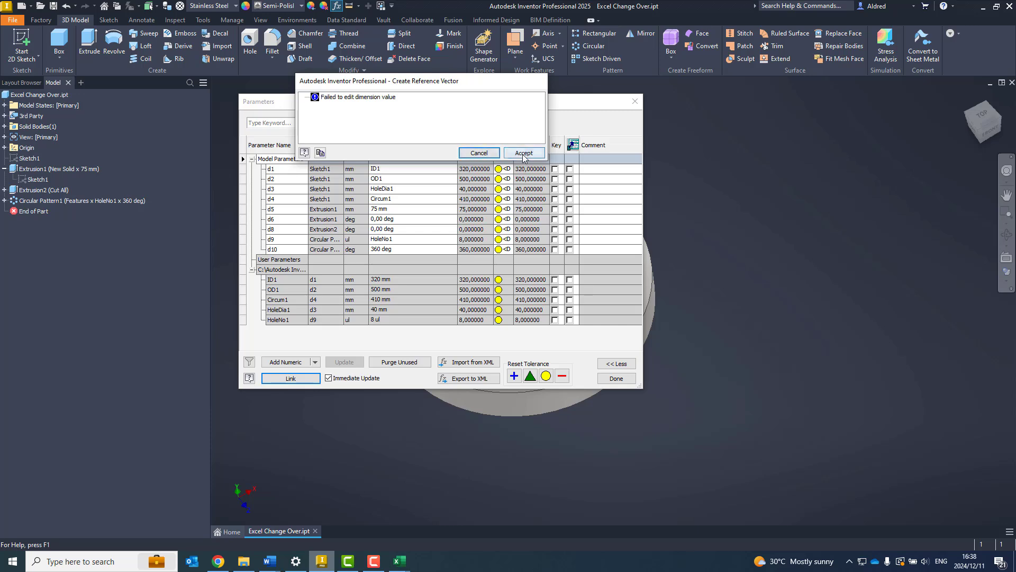
pyautogui.click(524, 153)
pyautogui.click(361, 309)
pyautogui.scroll(-1, 360, 310)
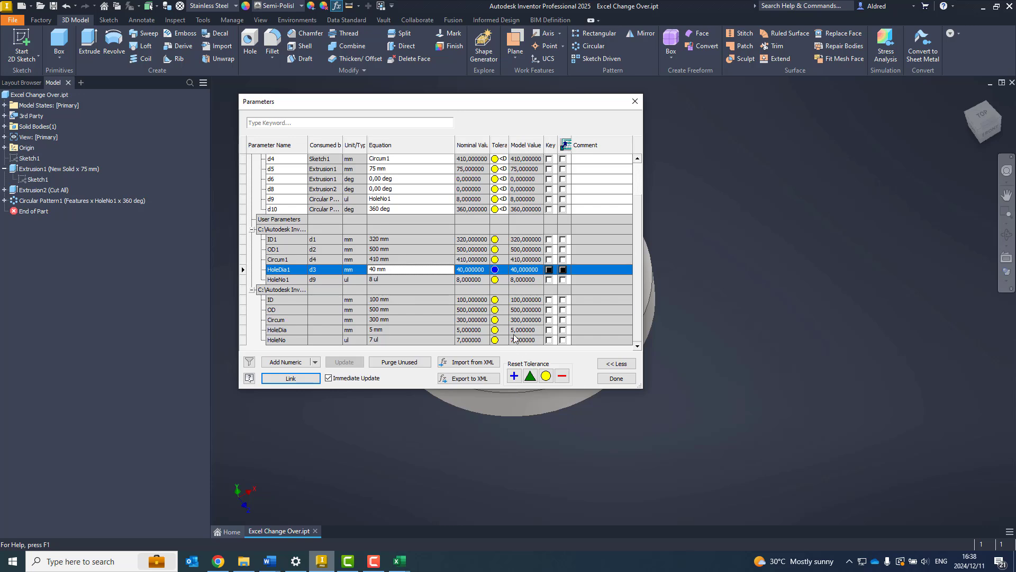
# Export the parameters to XML, overwriting the existing Excel Change Over-params.xml.
pyautogui.click(466, 379)
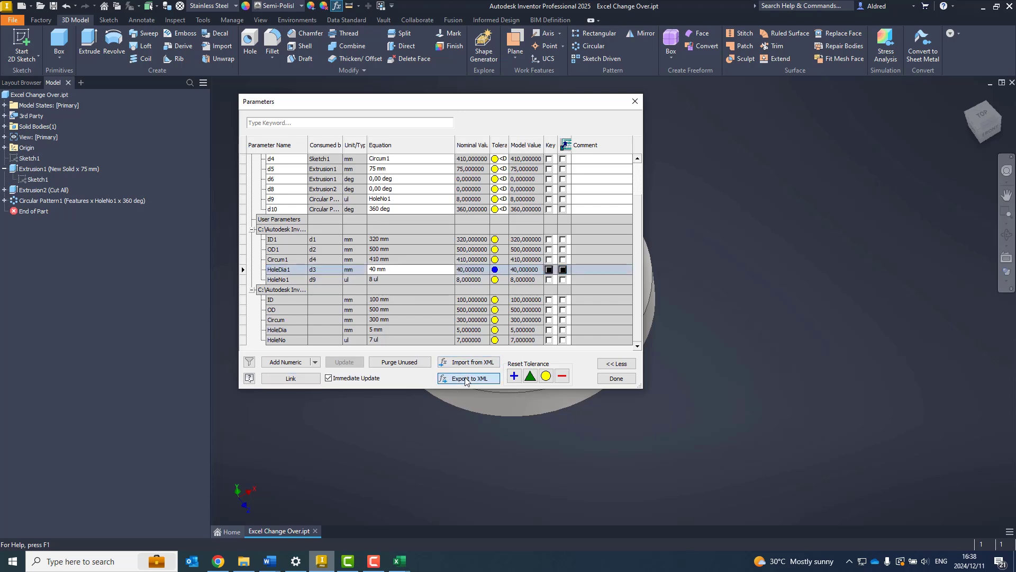
pyautogui.click(502, 233)
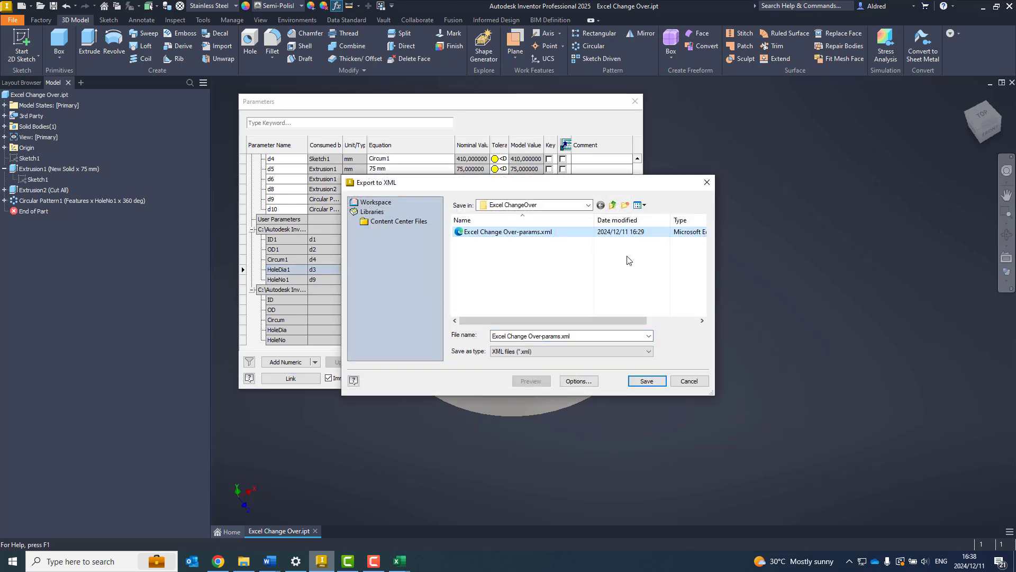
pyautogui.click(647, 382)
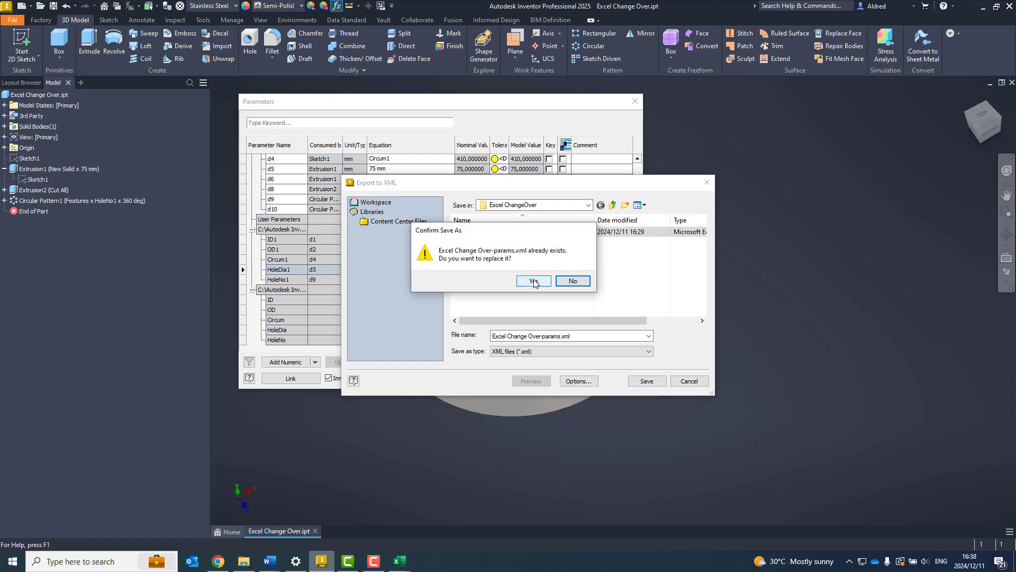
pyautogui.click(535, 281)
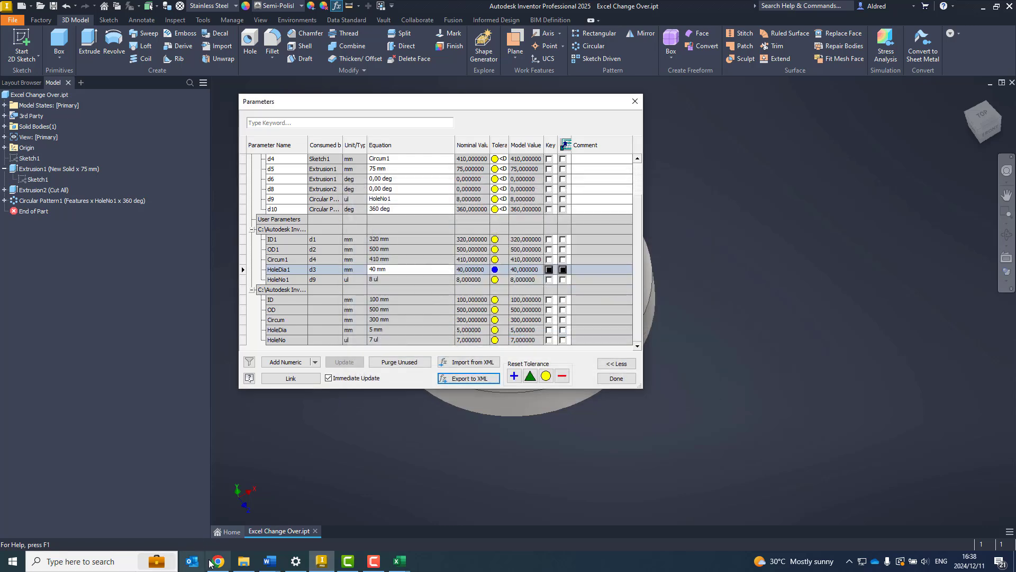
# Open Excel Change Over-params.xml from the Excel ChangeOver folder in Notepad.
pyautogui.click(244, 560)
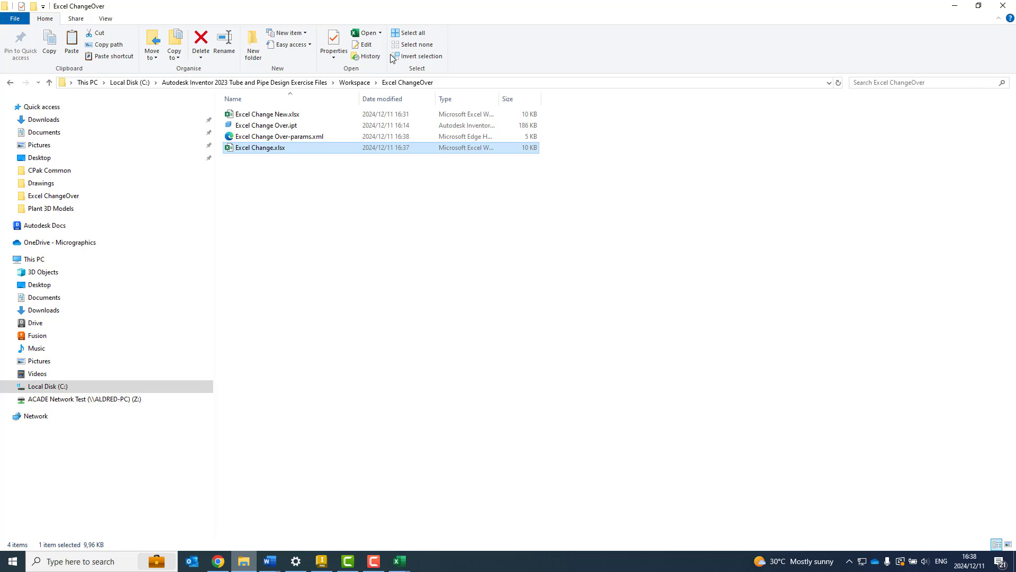
pyautogui.click(295, 186)
pyautogui.rightClick(280, 137)
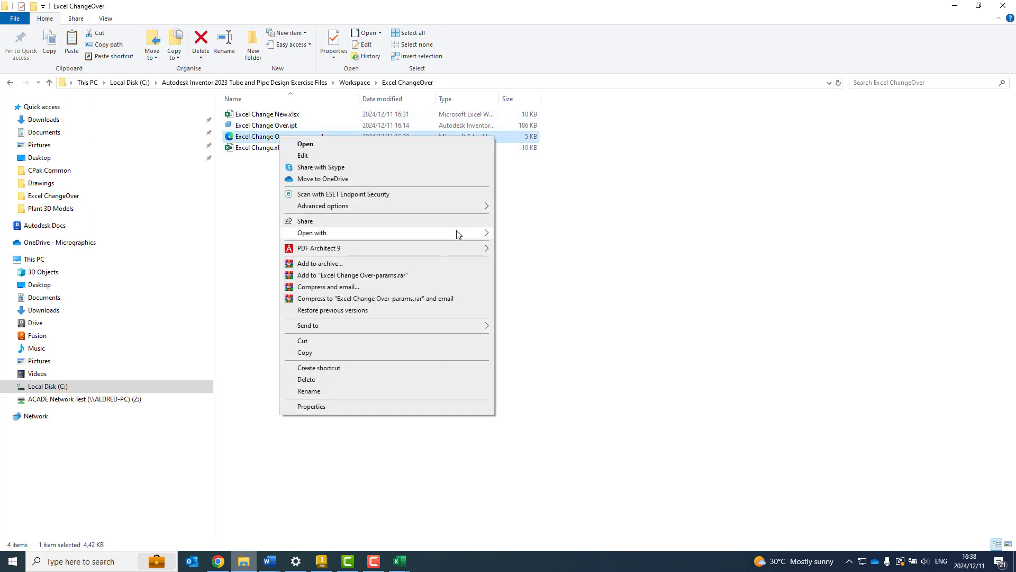
pyautogui.moveTo(456, 231)
pyautogui.click(550, 260)
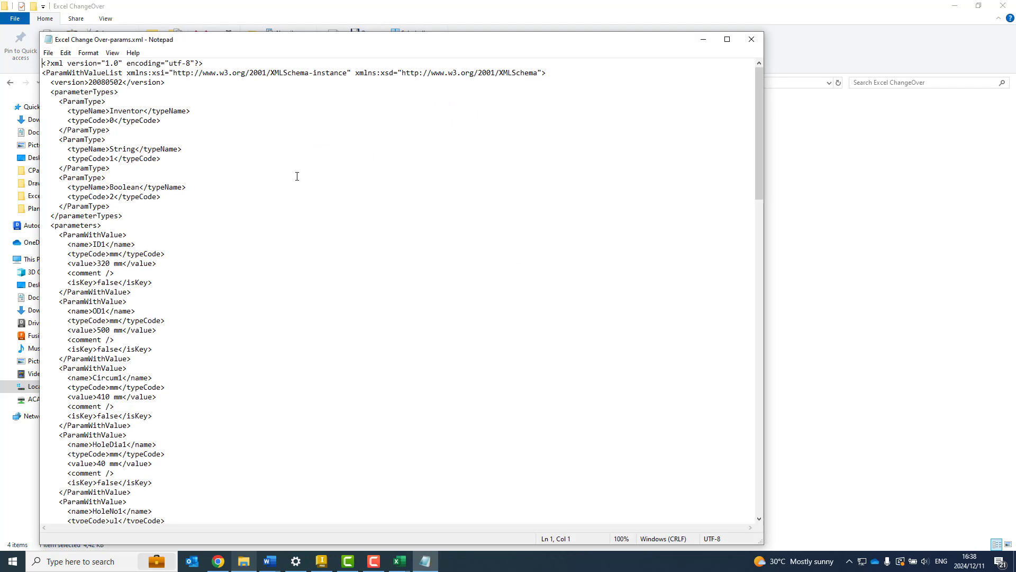
# Examine the XML entries for the linked parameters from ID1 to HoleNo1 and the model parameters that reference them.
pyautogui.click(297, 176)
pyautogui.scroll(-3, 148, 157)
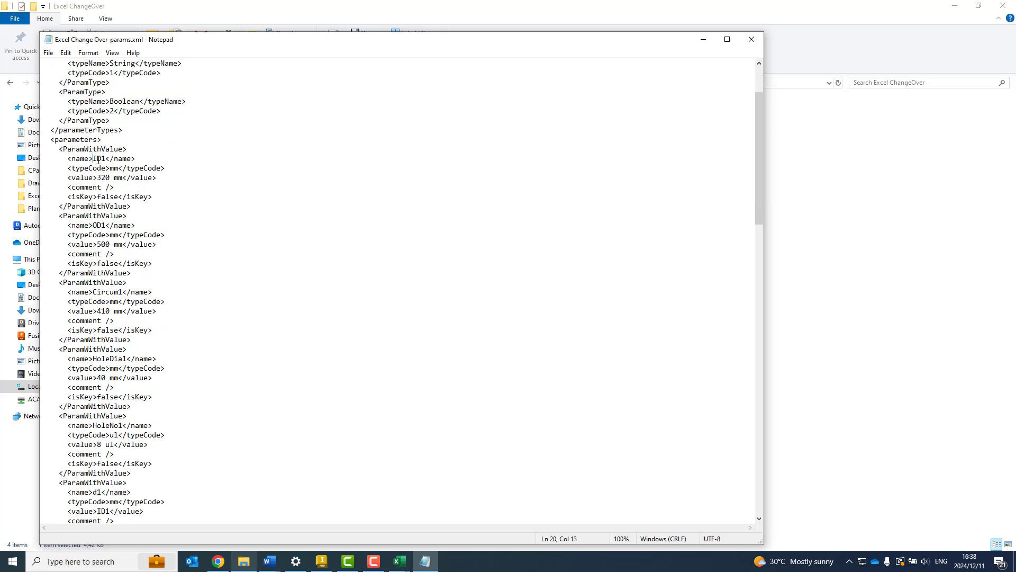
pyautogui.moveTo(93, 178); pyautogui.dragTo(118, 178)
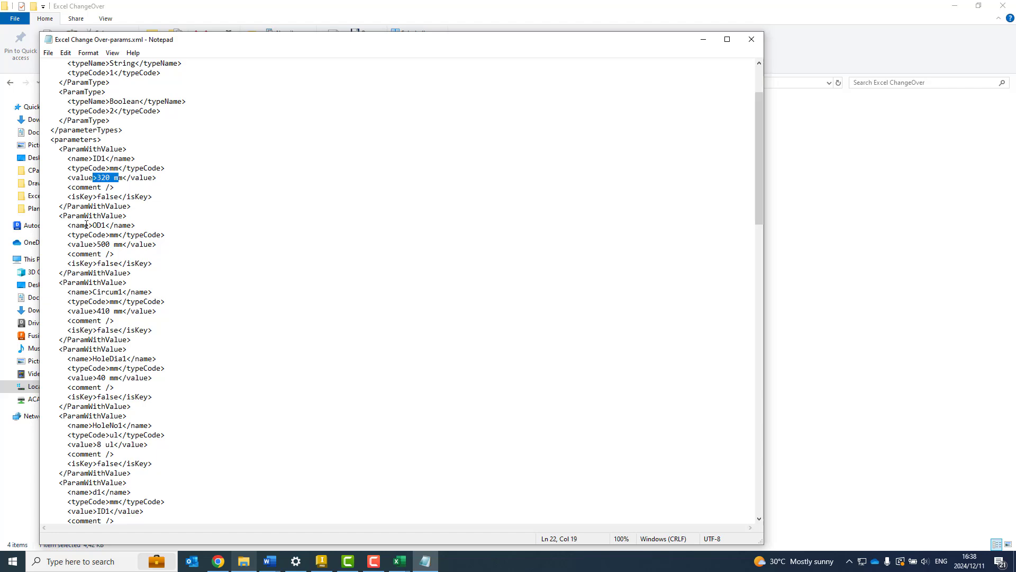
pyautogui.moveTo(86, 225); pyautogui.dragTo(131, 244)
pyautogui.scroll(-6, 137, 324)
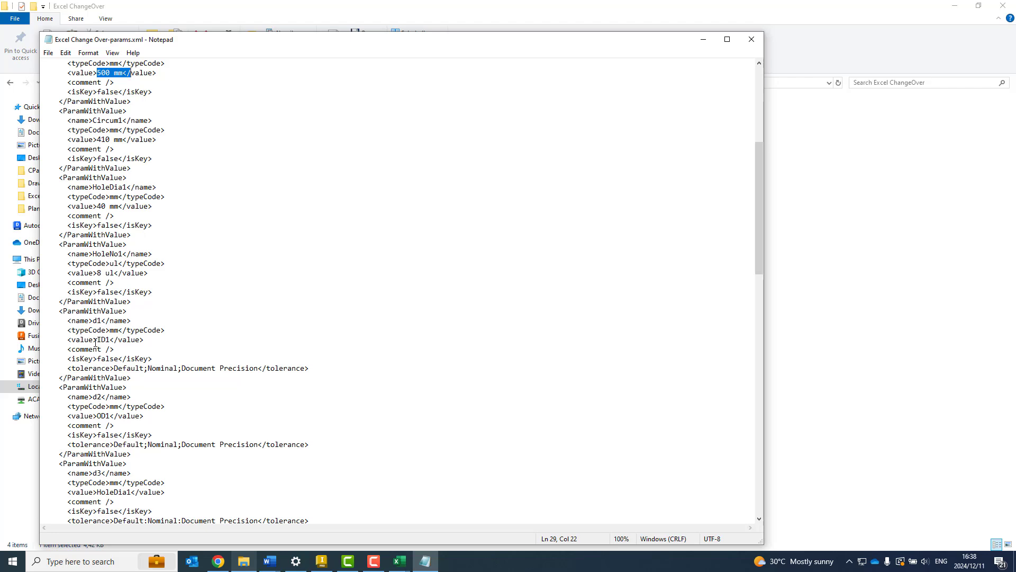
# Set up a find-and-replace from the start of the XML file that searches for 1 with an empty replacement.
pyautogui.scroll(9, 211, 352)
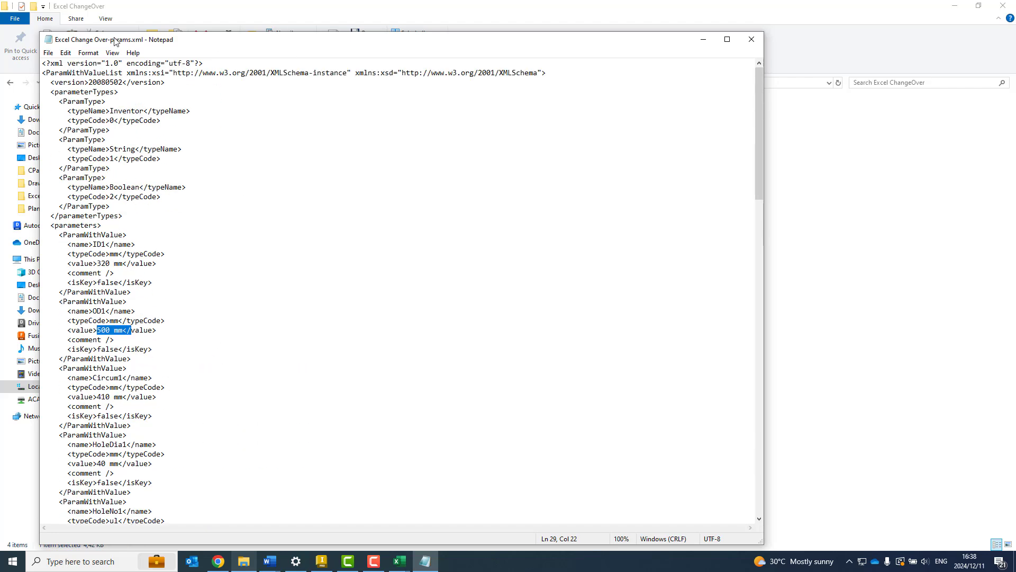
pyautogui.click(66, 54)
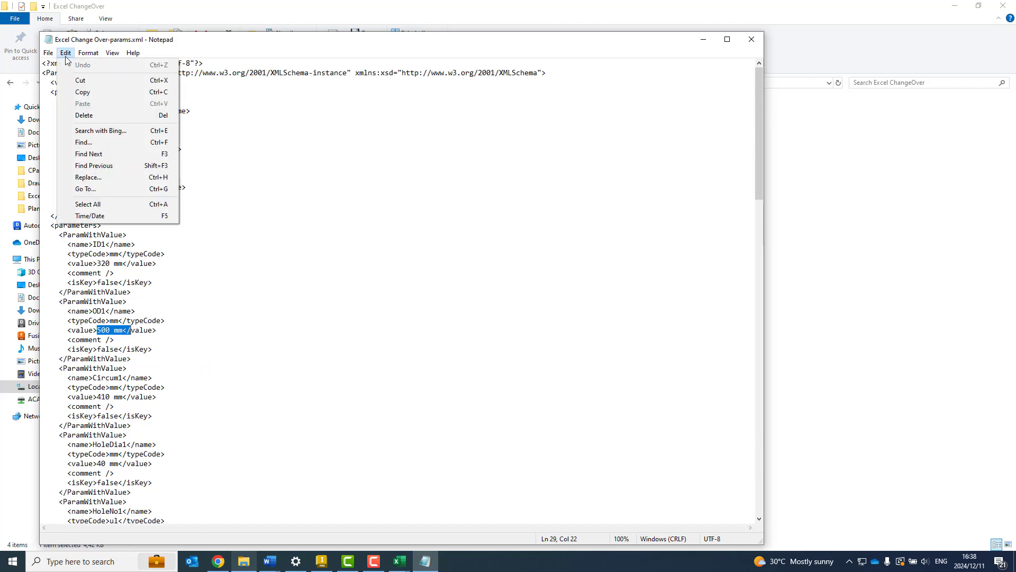
pyautogui.click(99, 177)
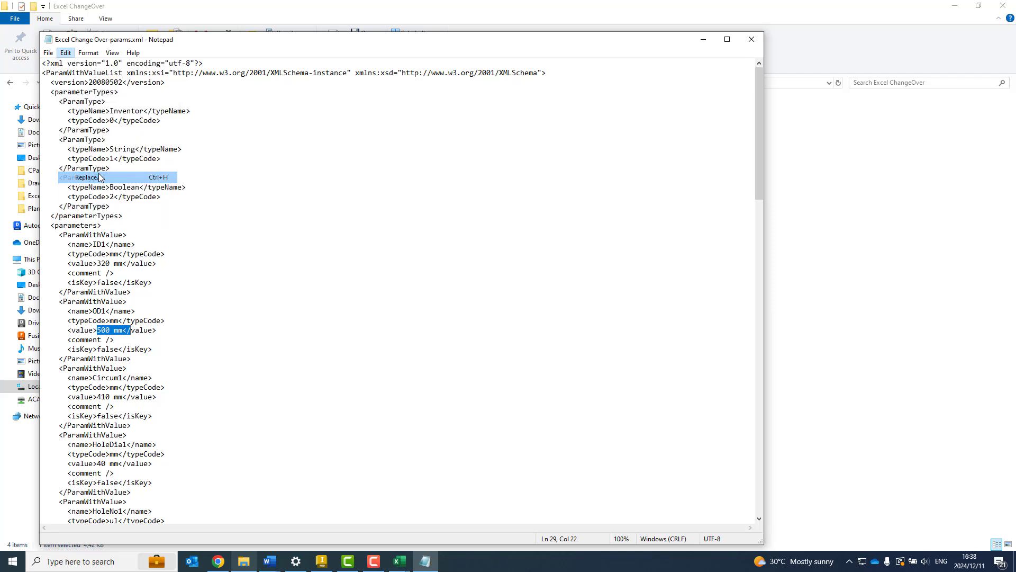
pyautogui.moveTo(209, 106); pyautogui.dragTo(454, 174)
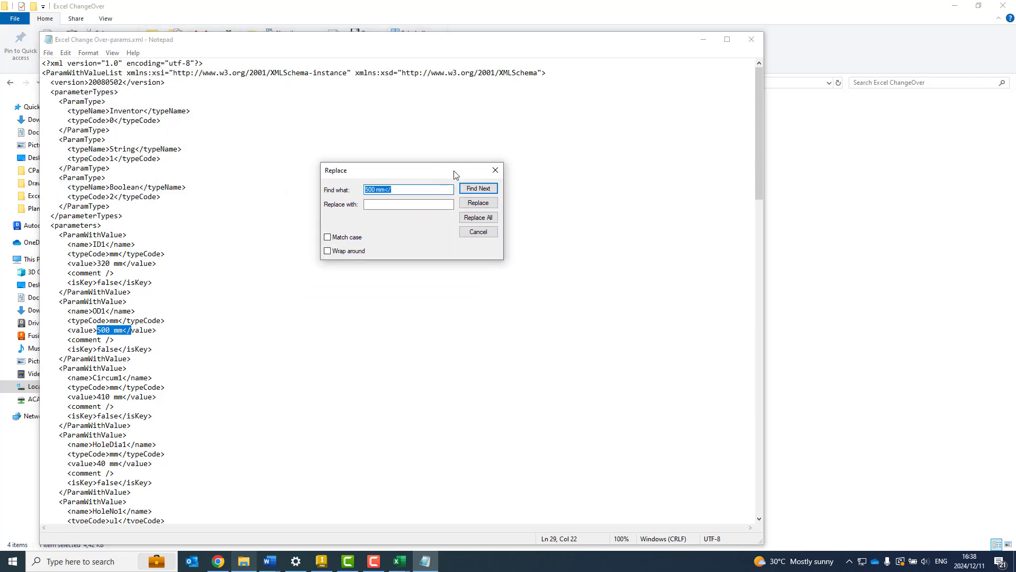
pyautogui.write('1')
pyautogui.click(495, 171)
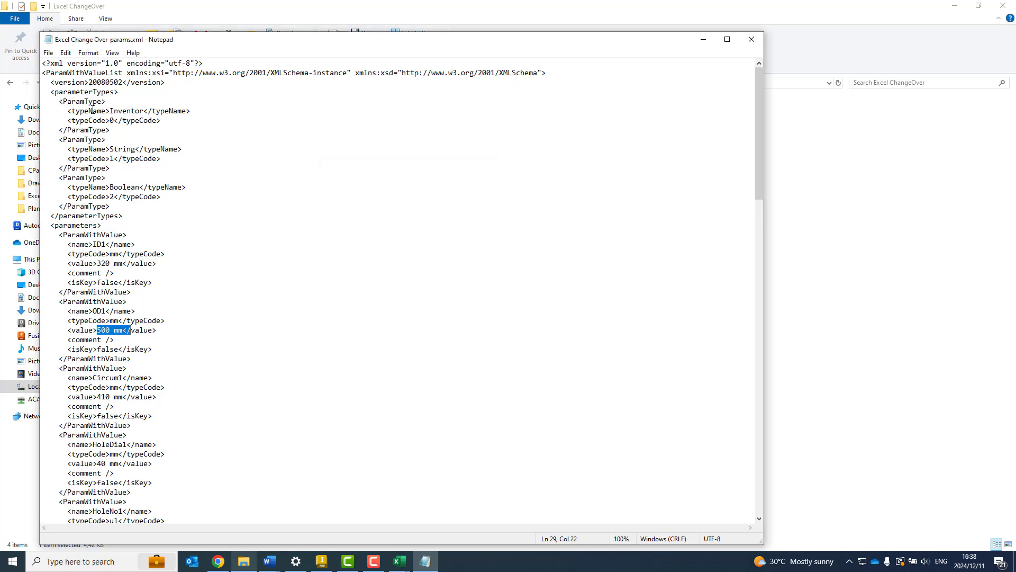
pyautogui.click(94, 76)
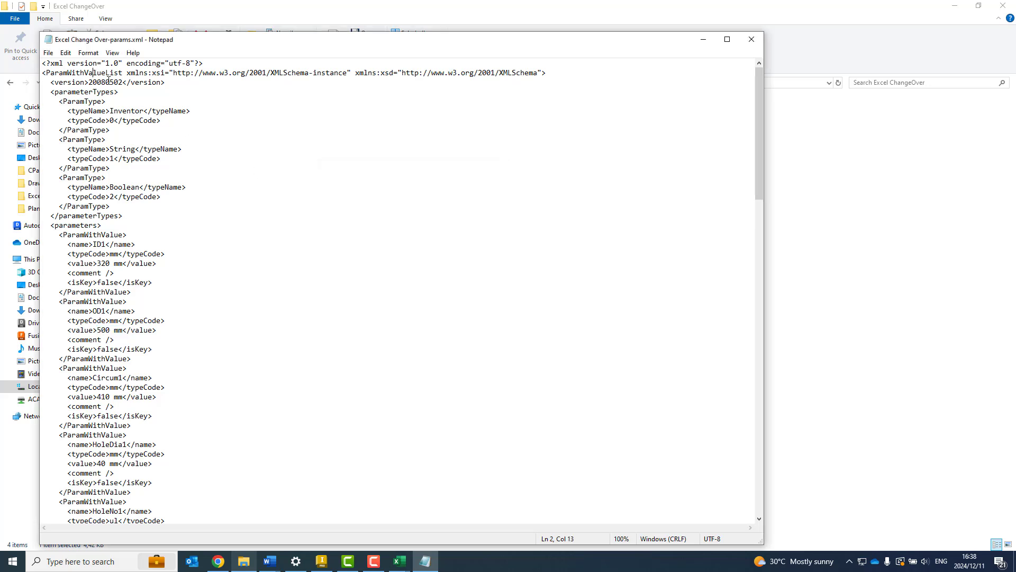
pyautogui.click(69, 55)
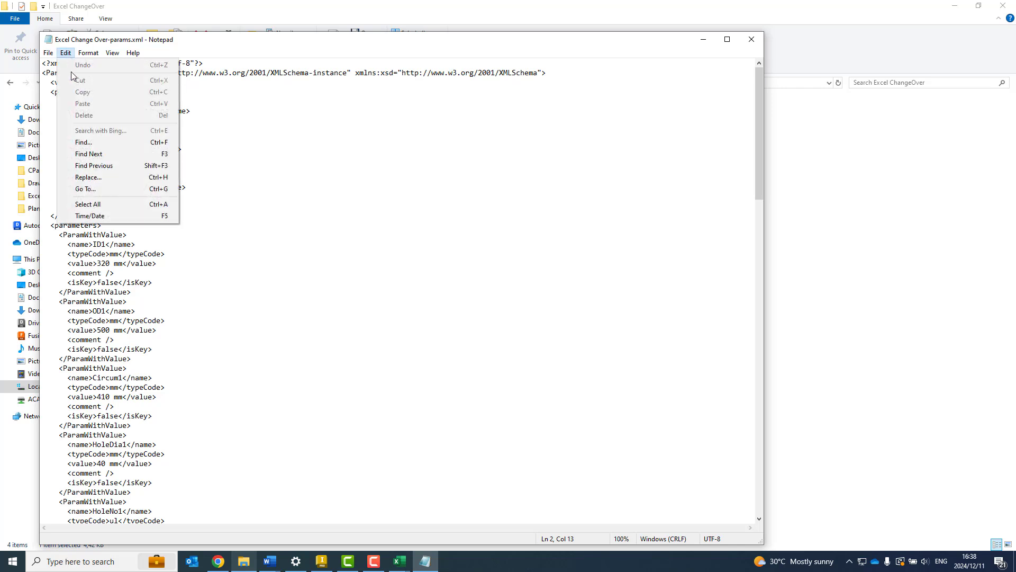
pyautogui.click(89, 177)
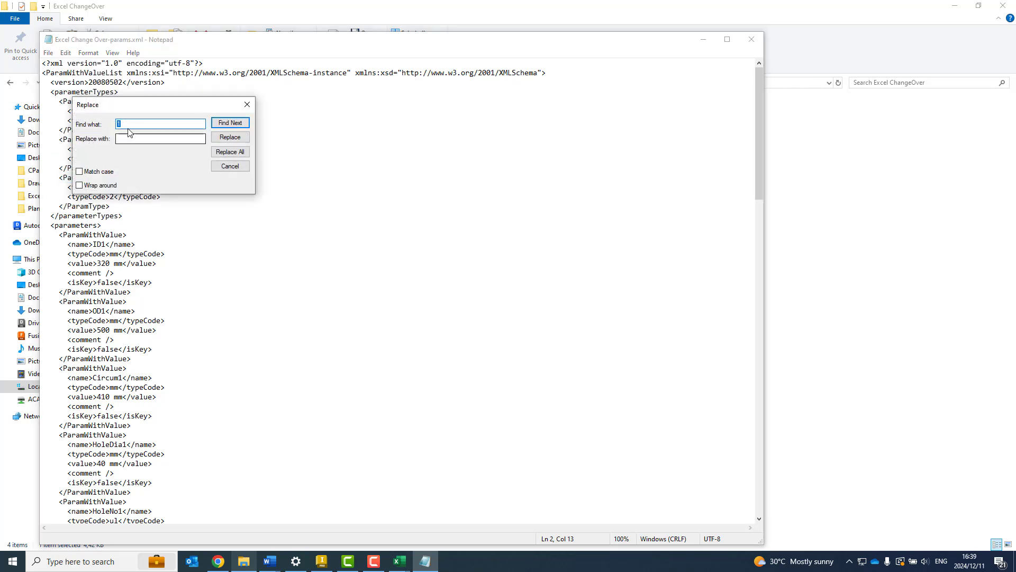
pyautogui.press('Tab')
pyautogui.moveTo(165, 105); pyautogui.dragTo(521, 213)
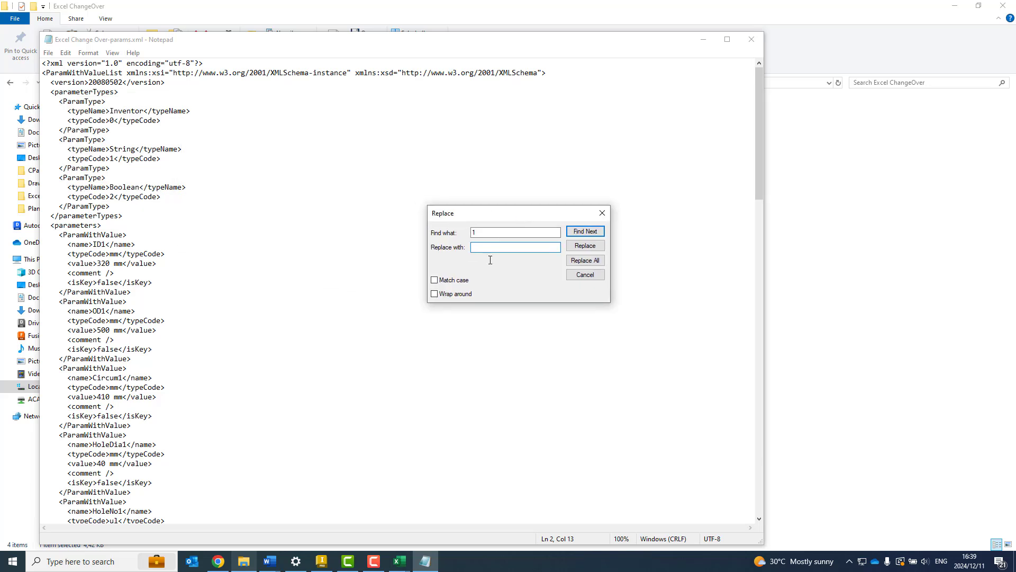
# Remove the 1 from the parameter names ID1, OD1, Circum1, HoleDia1 and HoleNo1, skipping the matches before them.
pyautogui.click(584, 234)
pyautogui.click(584, 234)
pyautogui.click(584, 234)
pyautogui.moveTo(484, 213); pyautogui.dragTo(448, 205)
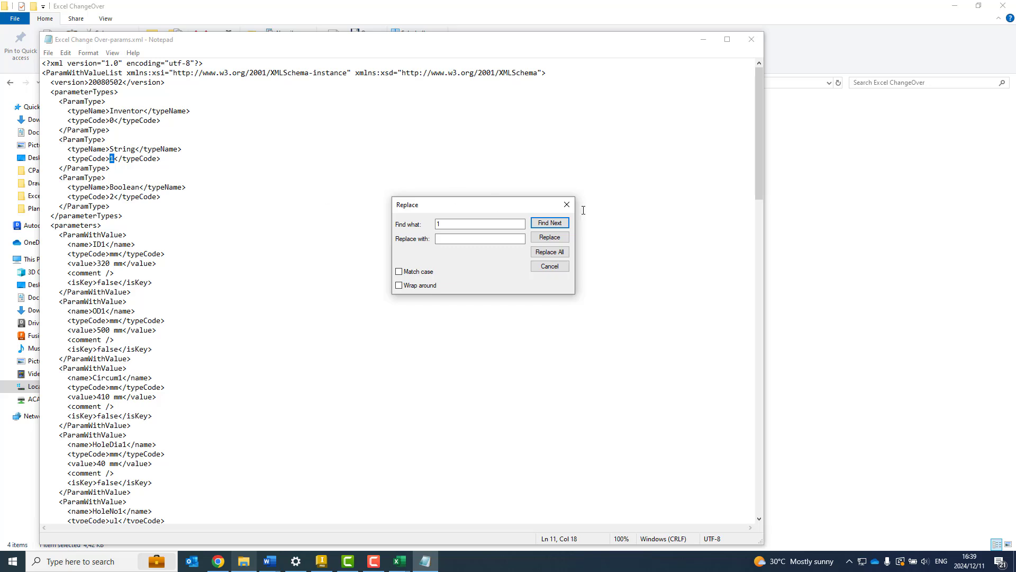
pyautogui.click(556, 225)
pyautogui.click(556, 240)
pyautogui.click(556, 240)
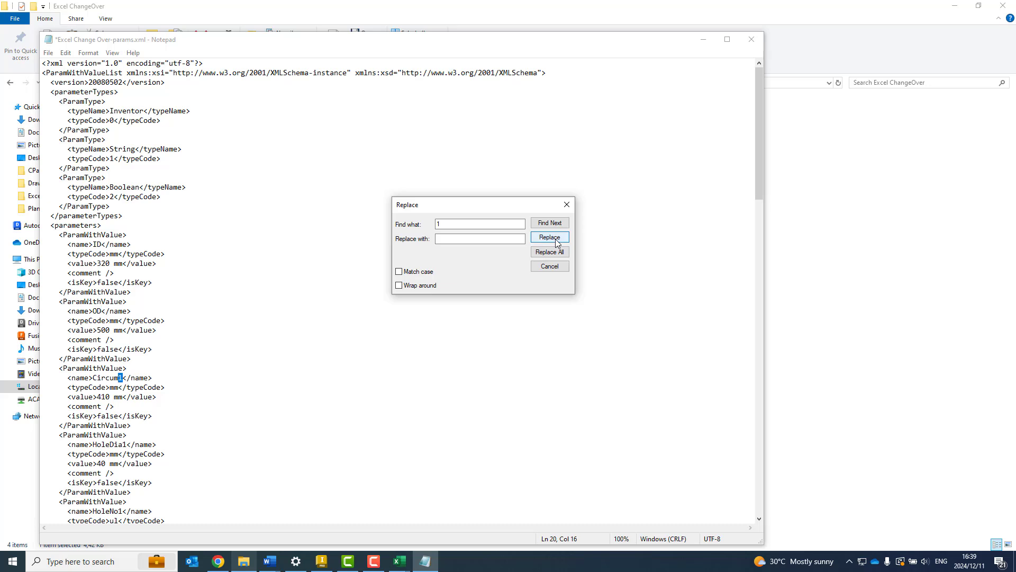
pyautogui.click(555, 239)
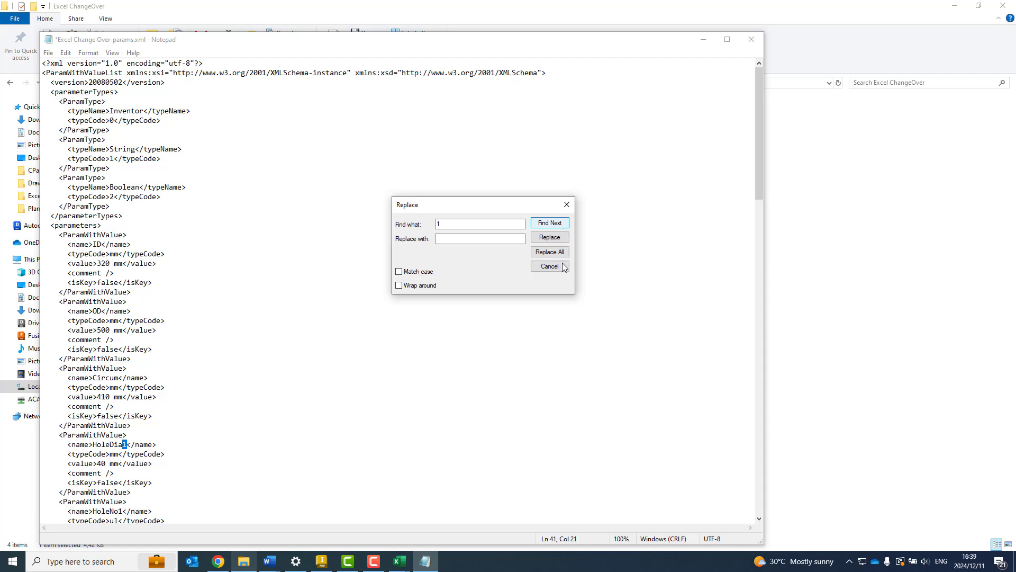
pyautogui.click(554, 240)
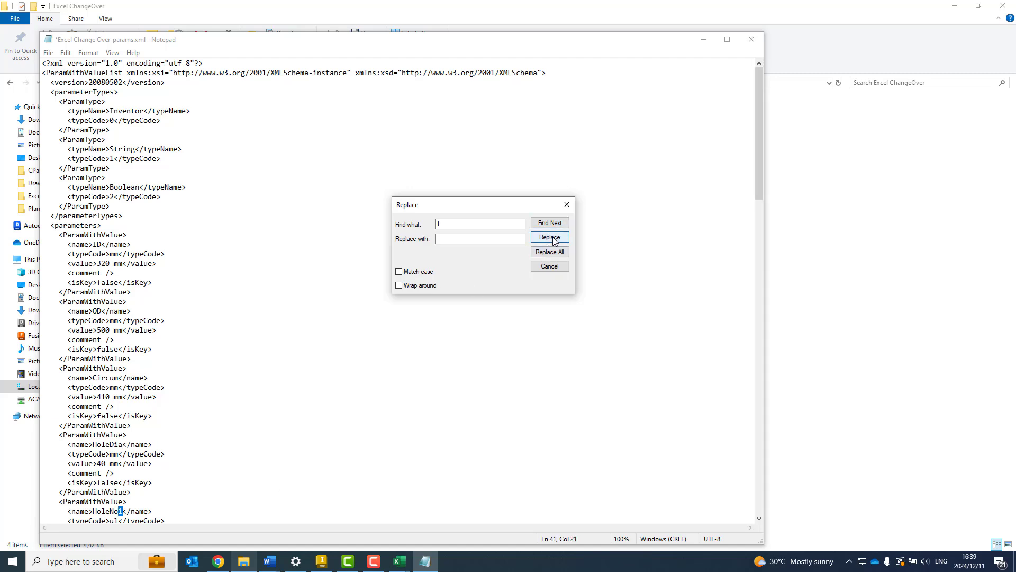
pyautogui.click(554, 240)
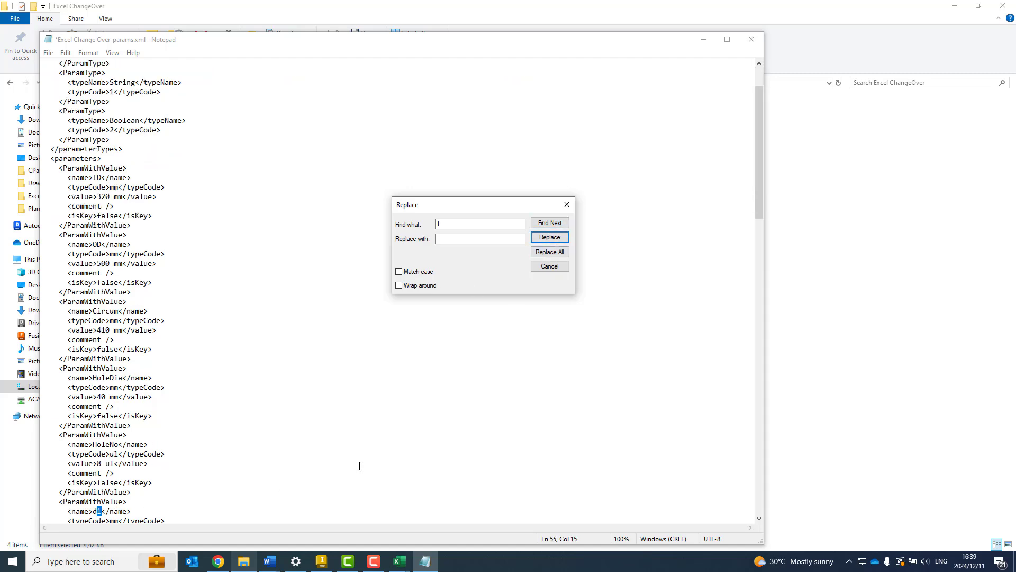
# Skip the name d1 and remove the 1 from the model parameter values ID1, OD1, HoleDia1, Circum1 and HoleNo1.
pyautogui.click(249, 409)
pyautogui.scroll(-4, 249, 408)
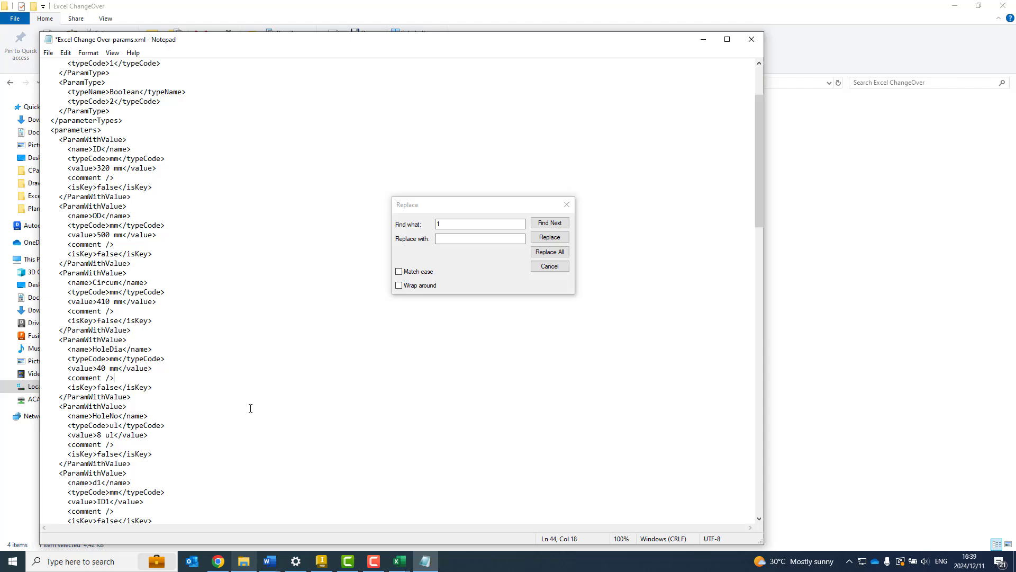
pyautogui.click(555, 228)
pyautogui.click(556, 227)
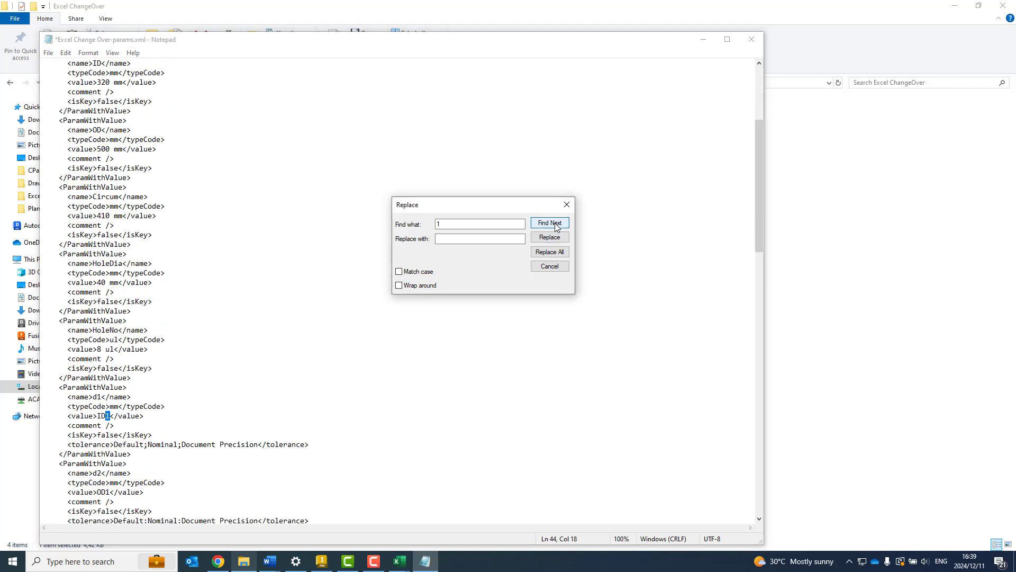
pyautogui.click(556, 239)
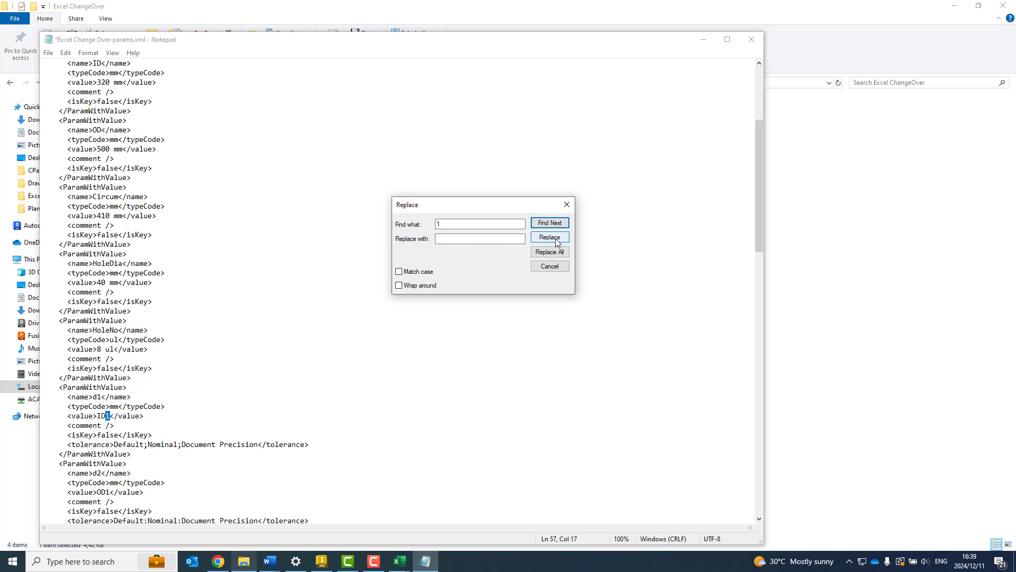
pyautogui.click(556, 239)
pyautogui.click(556, 240)
pyautogui.click(555, 239)
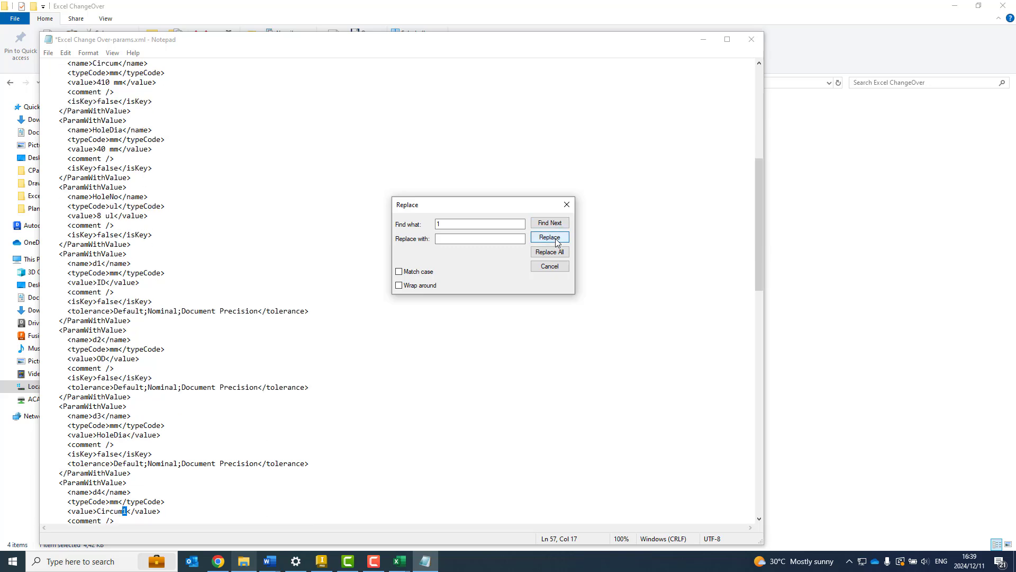
pyautogui.click(556, 239)
pyautogui.click(556, 239)
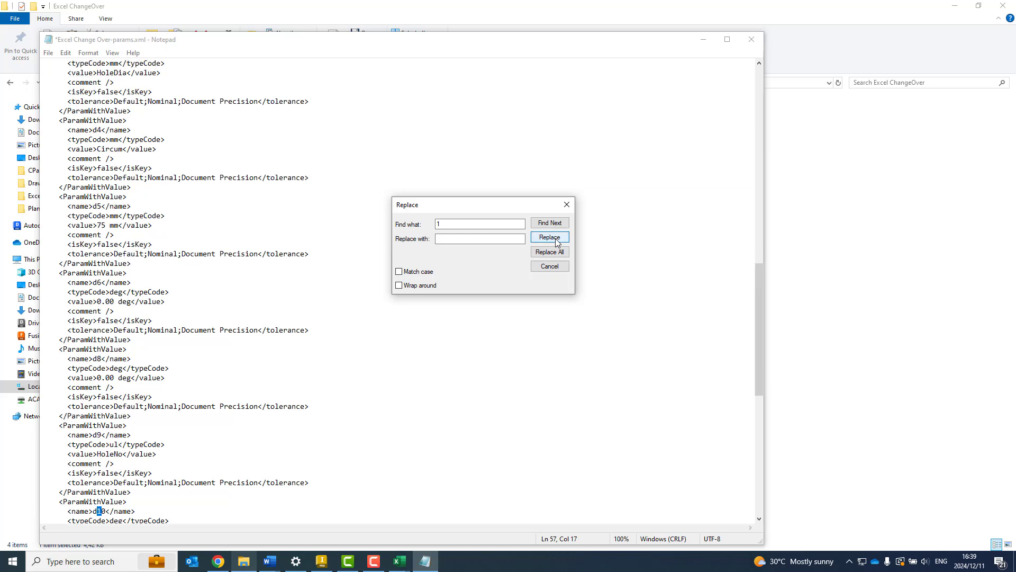
# Leave the matches in d10 and 100 mm unreplaced, end the replacing, then save and close the XML file.
pyautogui.click(556, 224)
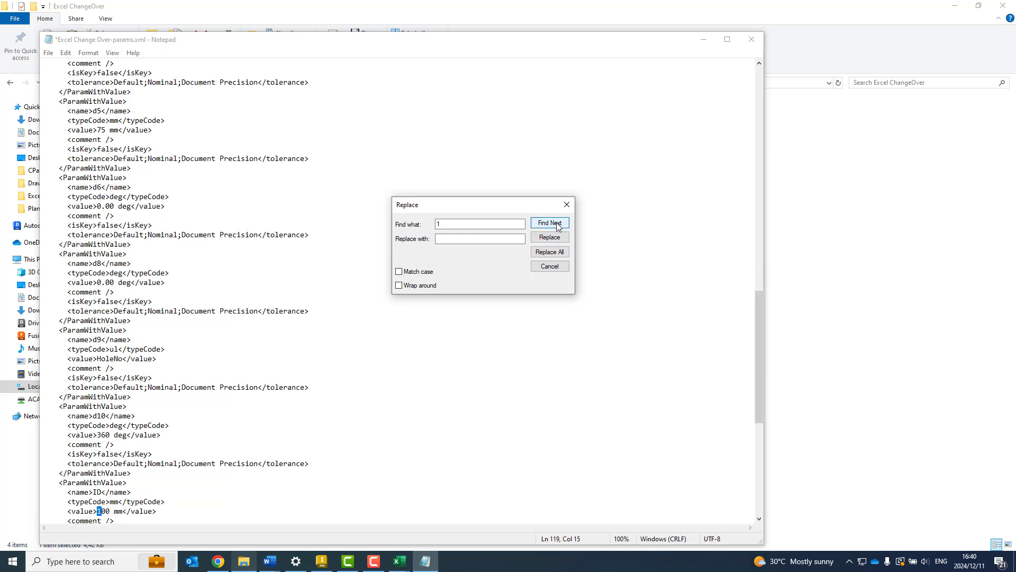
pyautogui.click(557, 224)
pyautogui.click(529, 319)
pyautogui.click(567, 204)
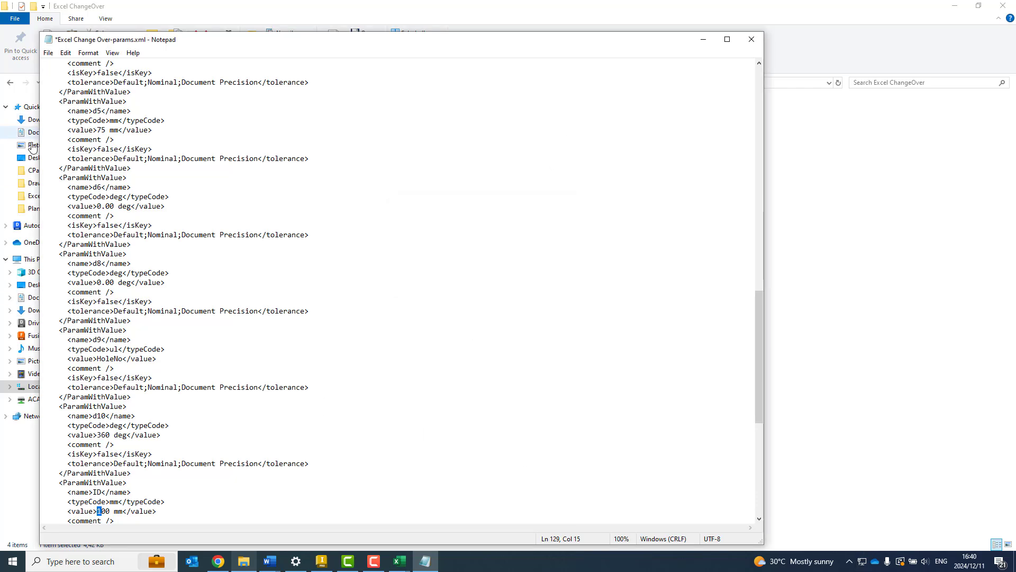
pyautogui.click(48, 53)
pyautogui.click(63, 100)
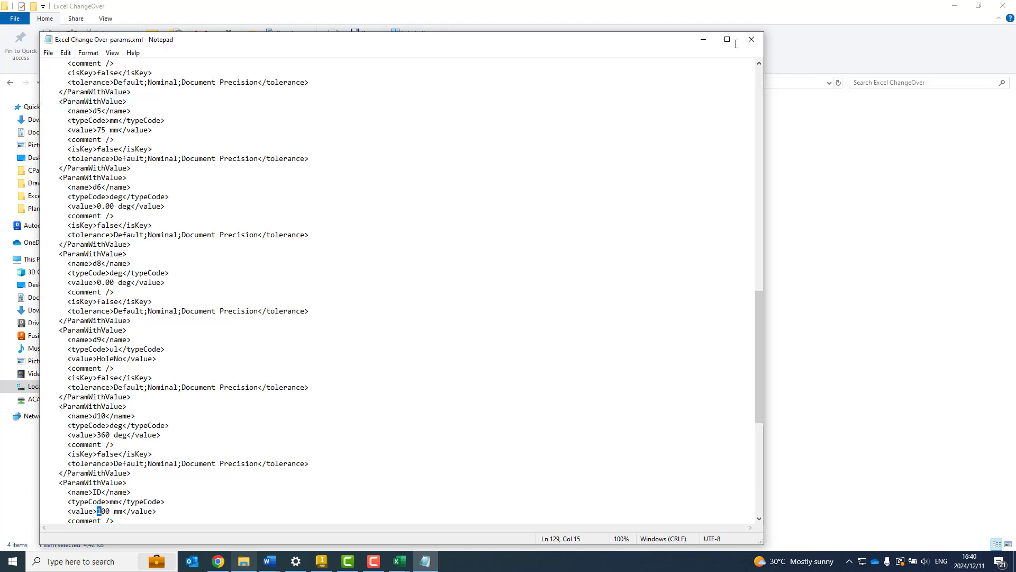
pyautogui.click(752, 39)
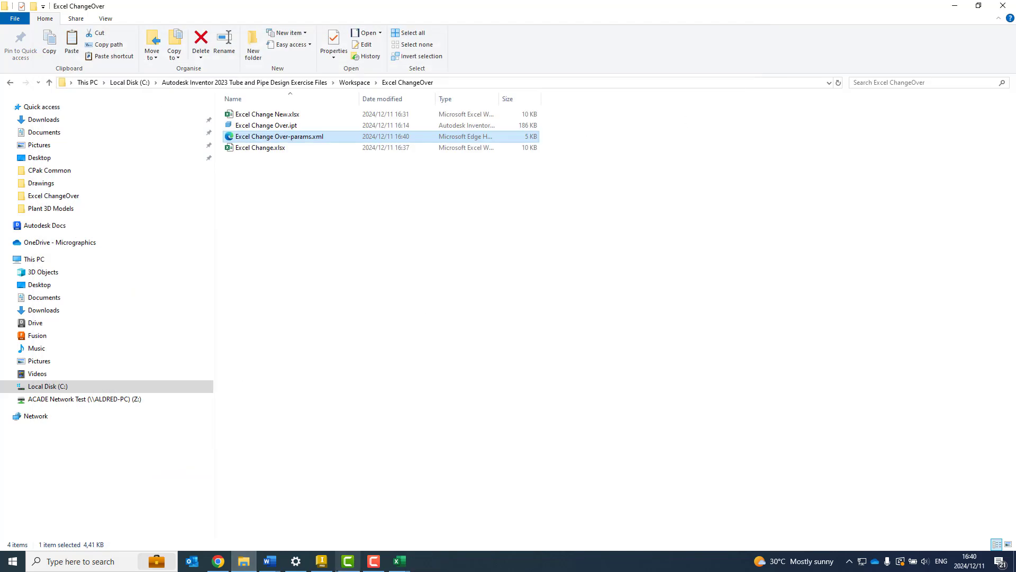
# Switch to Inventor and import Excel Change Over-params.xml into the part's parameters.
pyautogui.click(321, 561)
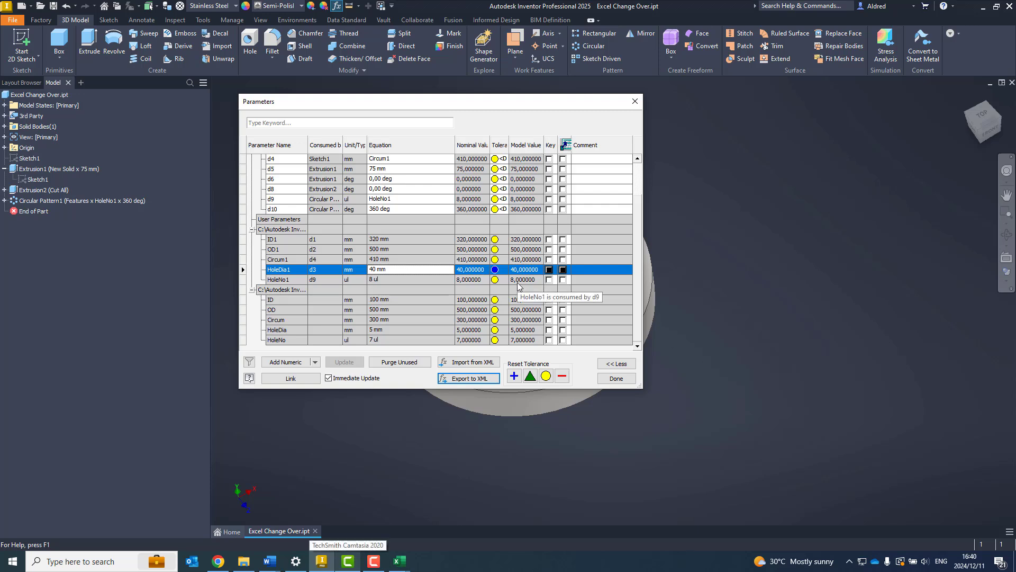
pyautogui.moveTo(379, 107); pyautogui.dragTo(473, 124)
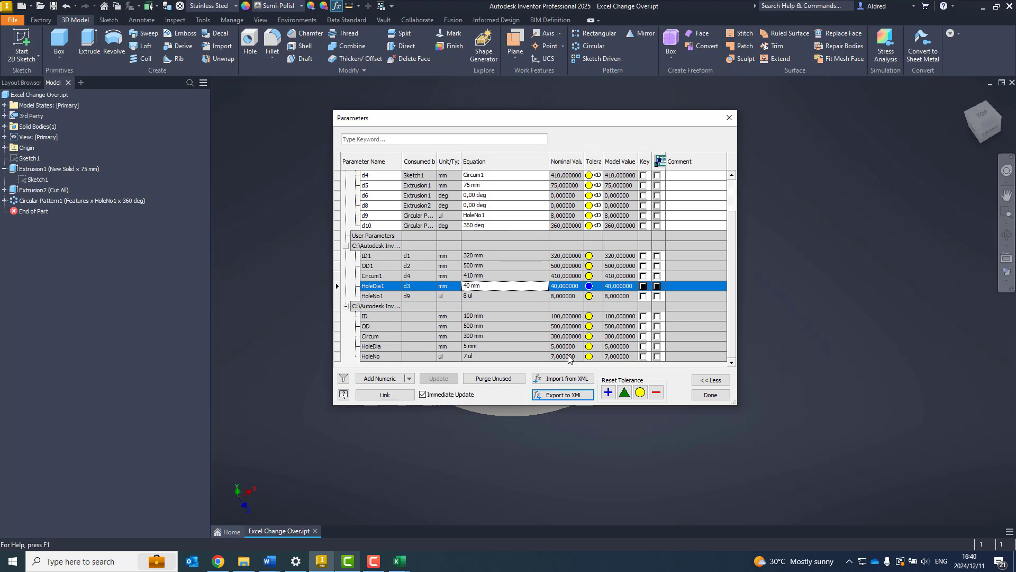
pyautogui.click(561, 384)
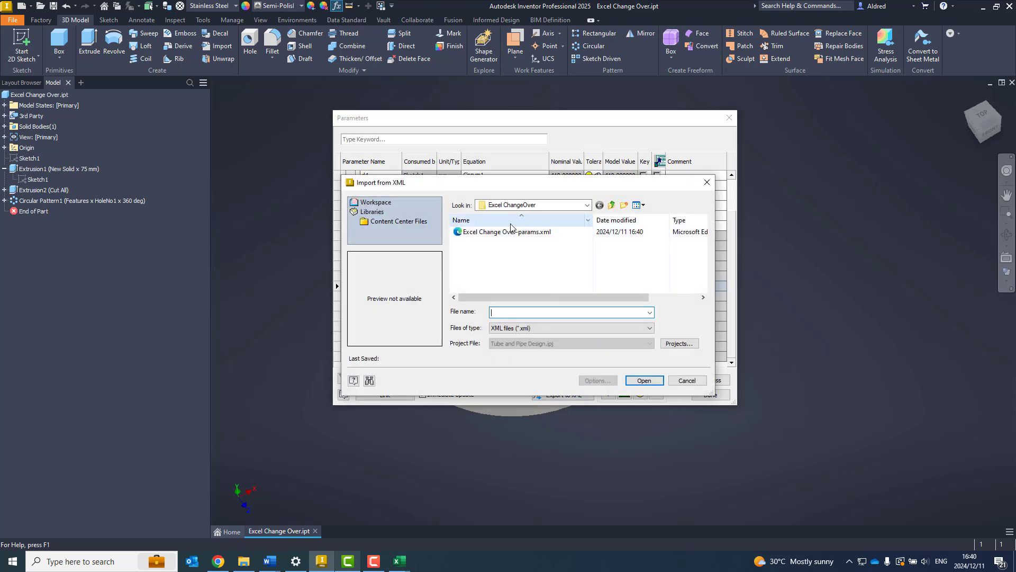
pyautogui.click(510, 231)
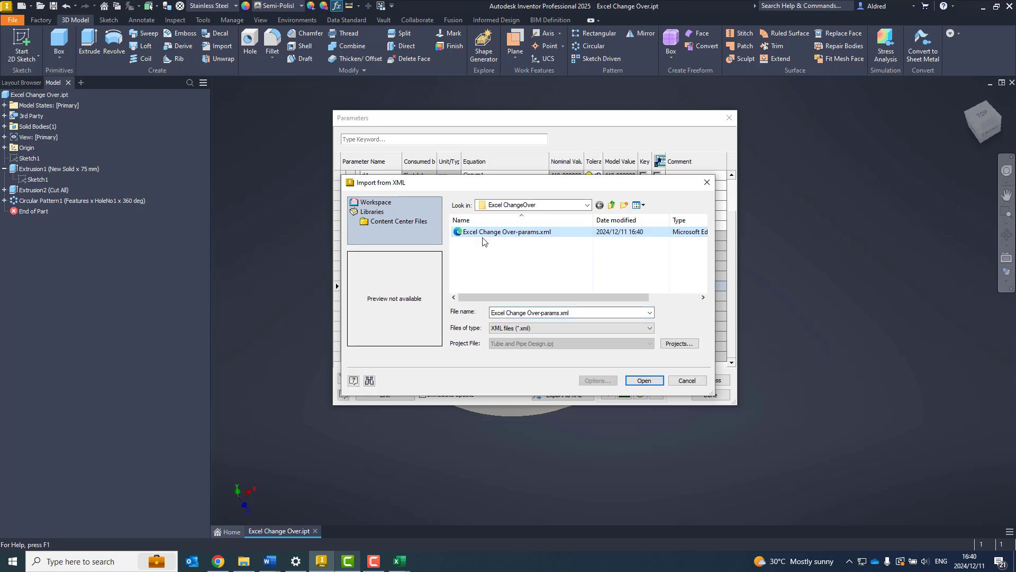
pyautogui.click(644, 380)
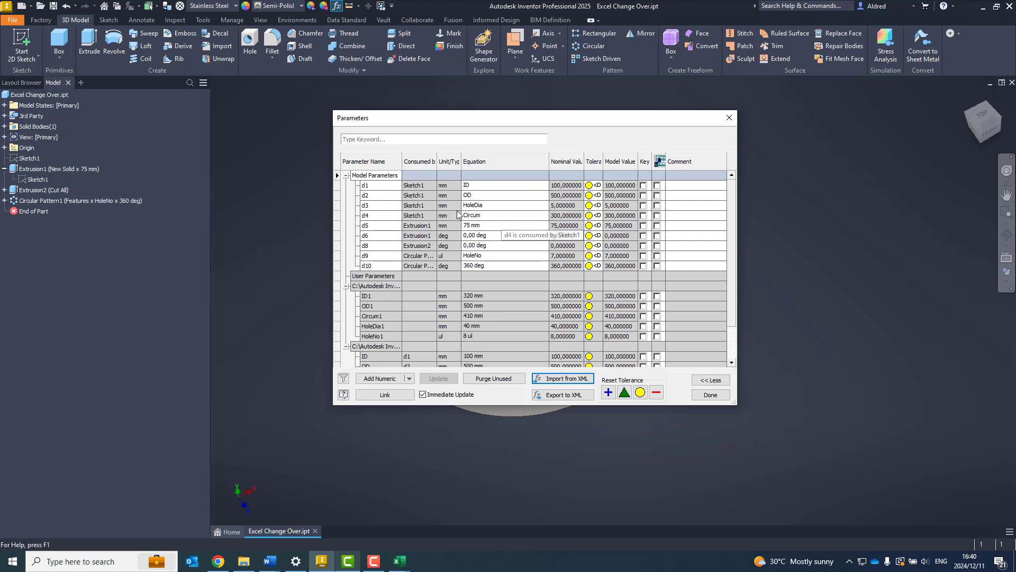
# Delete the old linked spreadsheet holding ID1 to HoleNo1 from the parameters and finish the parameter editing.
pyautogui.rightClick(381, 286)
pyautogui.click(415, 293)
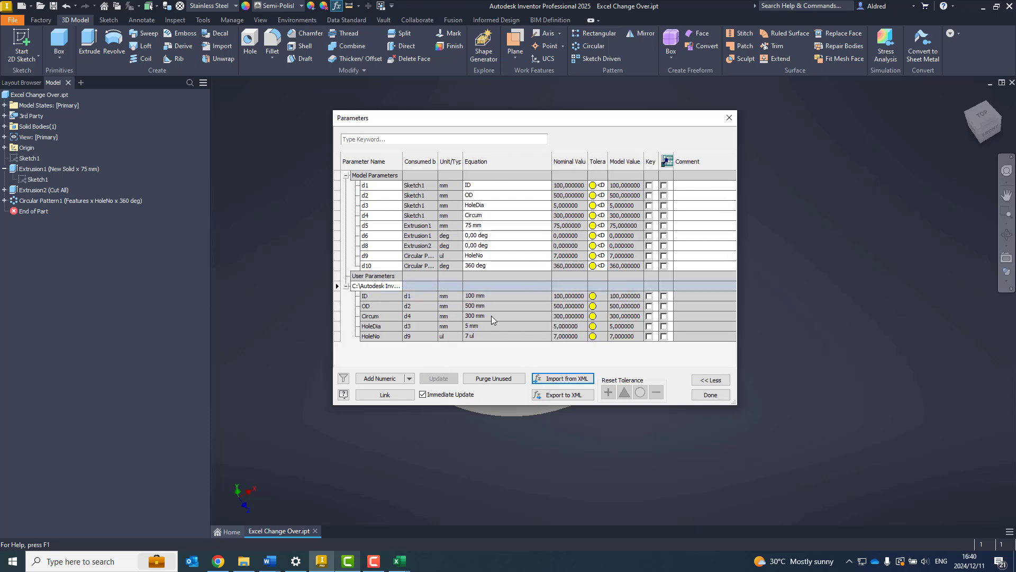
pyautogui.click(710, 395)
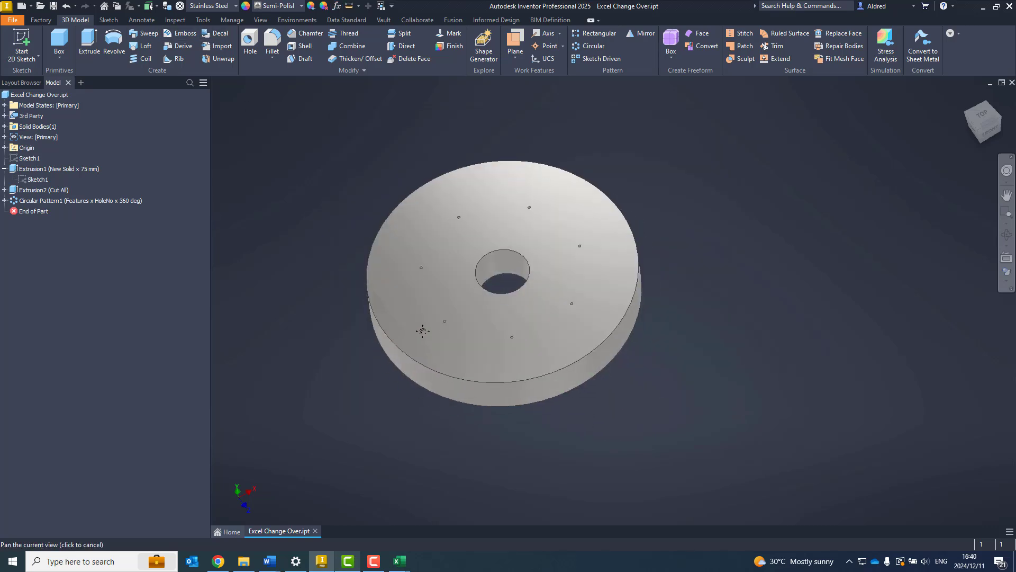
pyautogui.scroll(3, 416, 334)
pyautogui.scroll(-2, 389, 402)
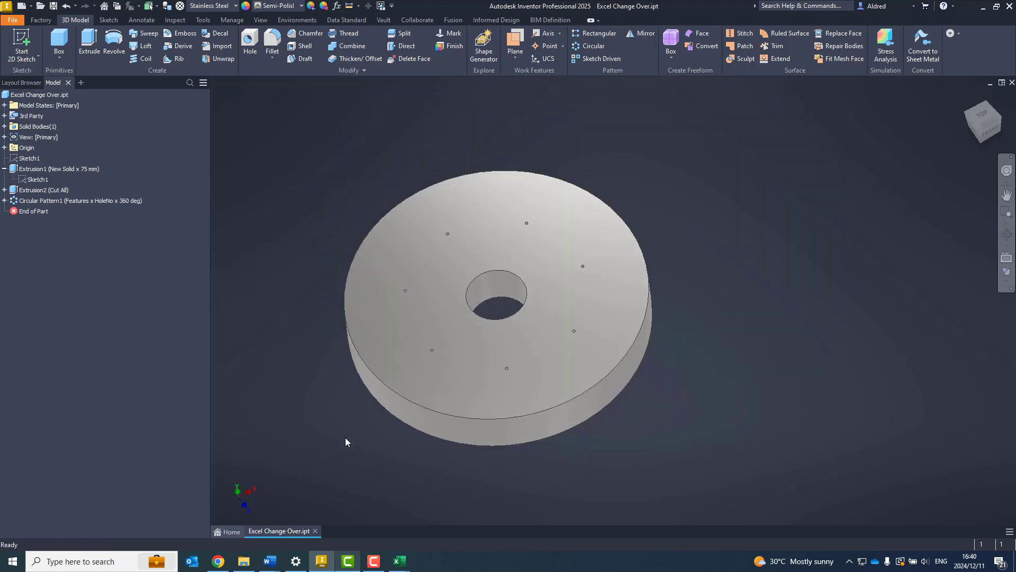
# Switch to Excel Change New.xlsx in Excel and set the HoleDia value to 35.
pyautogui.moveTo(402, 563)
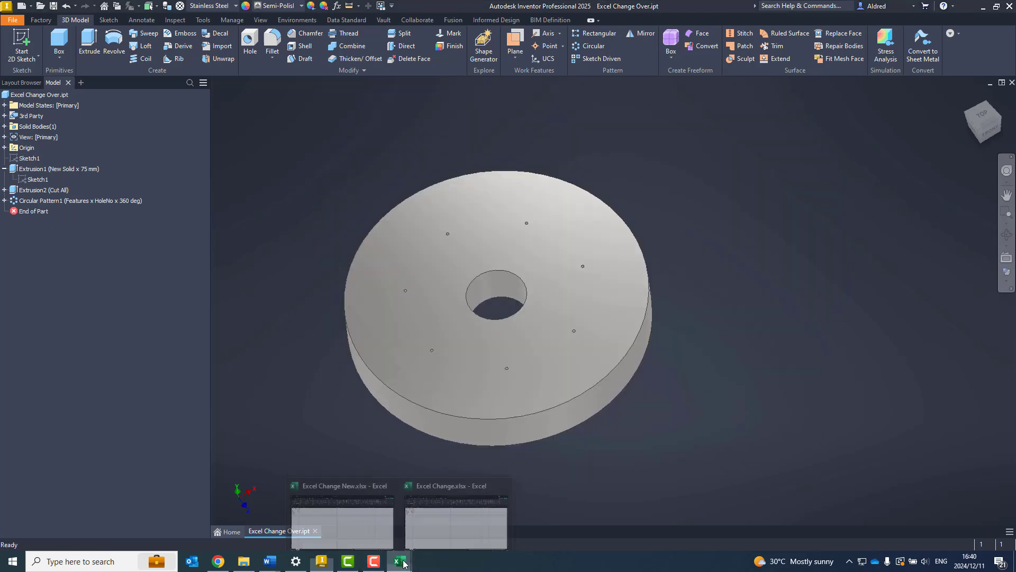
pyautogui.click(371, 532)
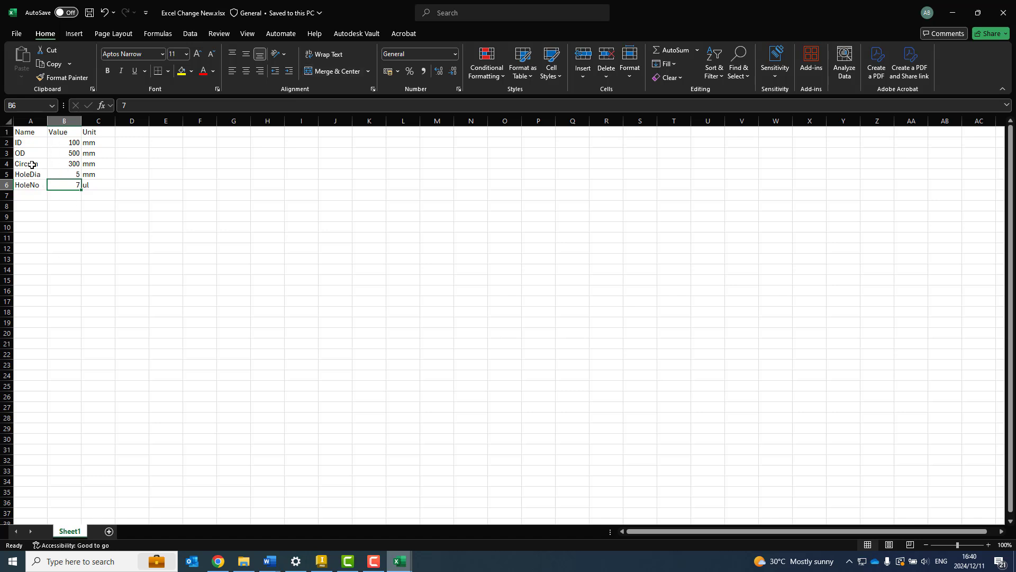
pyautogui.click(65, 176)
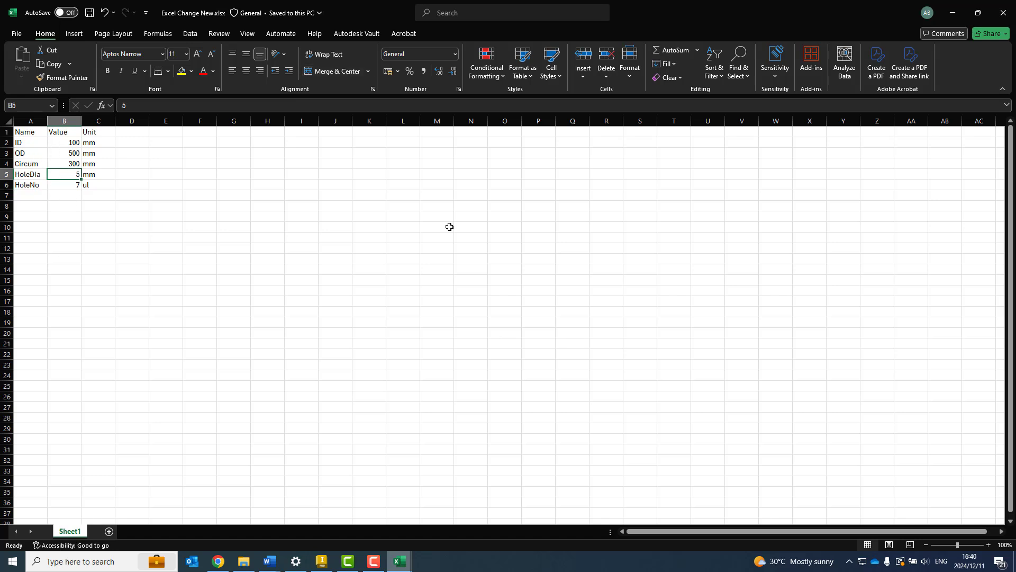
pyautogui.write('35')
pyautogui.press('Return')
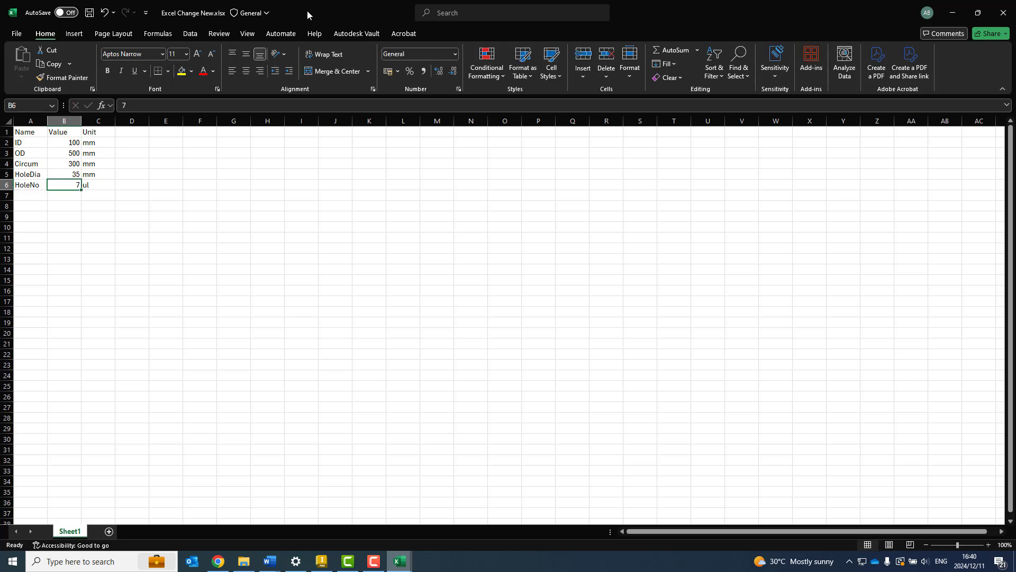
# Save Excel Change New.xlsx, switch to Inventor and update the Excel Change Over.ipt part from the linked values.
pyautogui.click(95, 15)
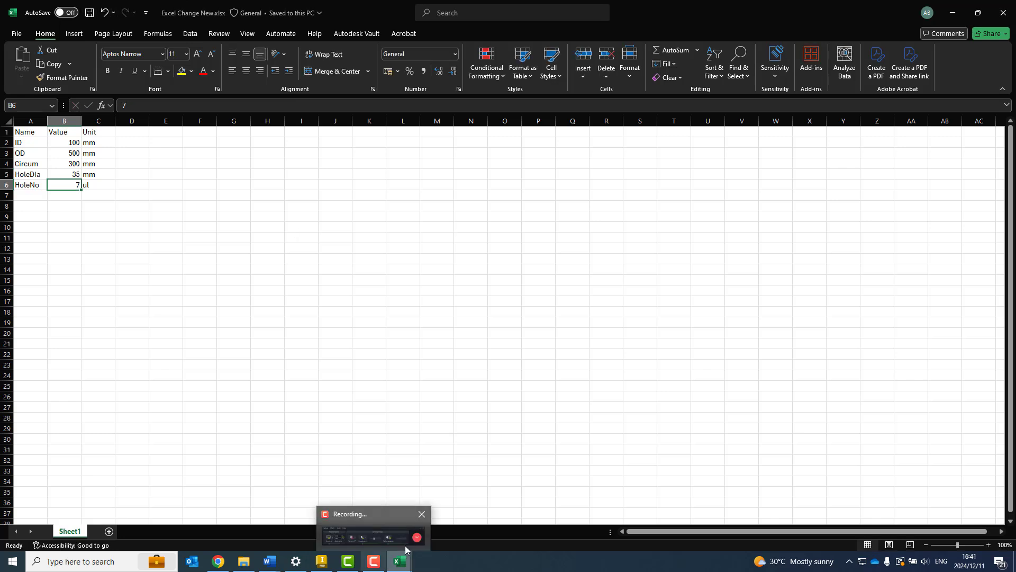
pyautogui.click(323, 562)
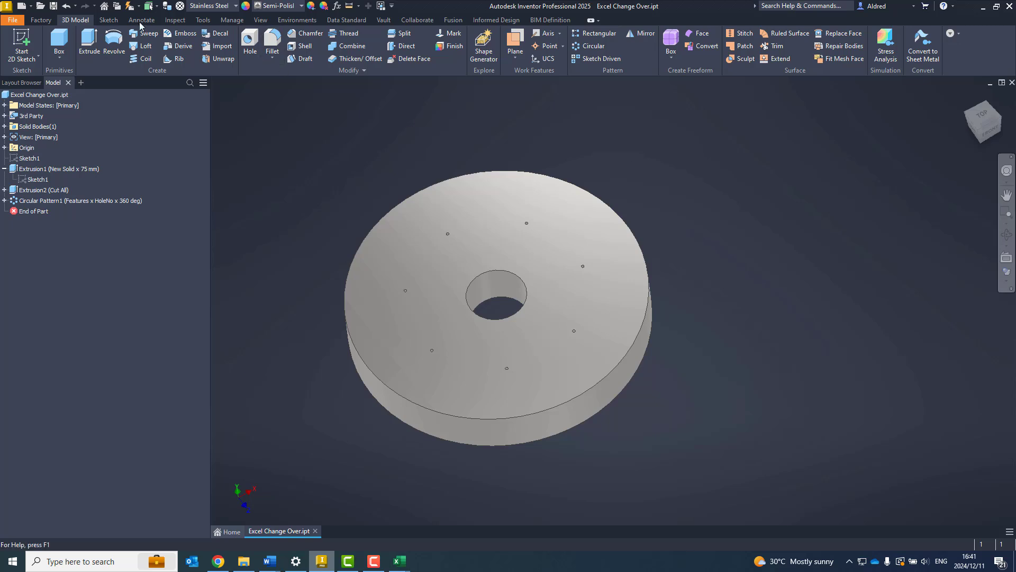
pyautogui.click(131, 8)
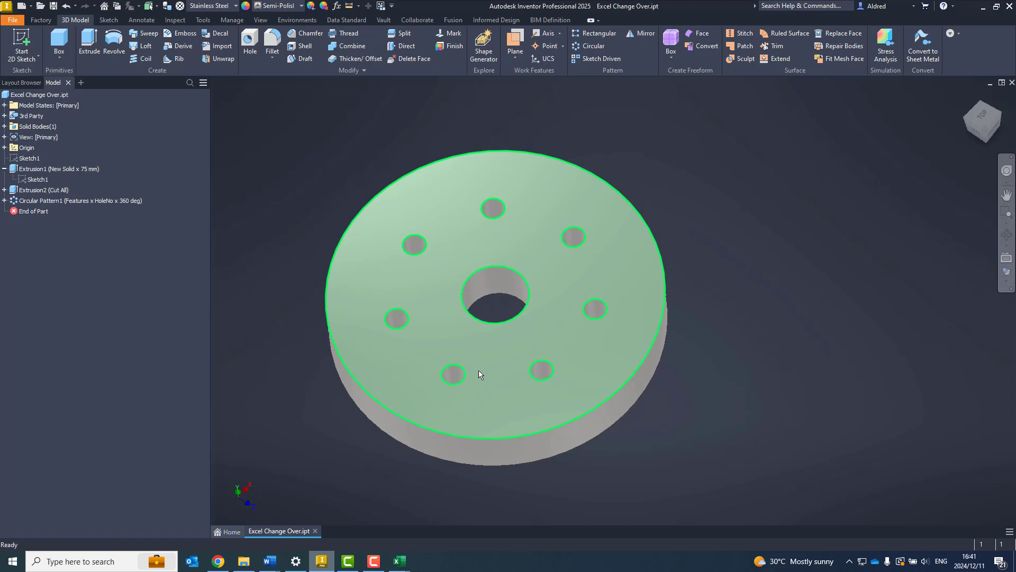
pyautogui.moveTo(479, 374)
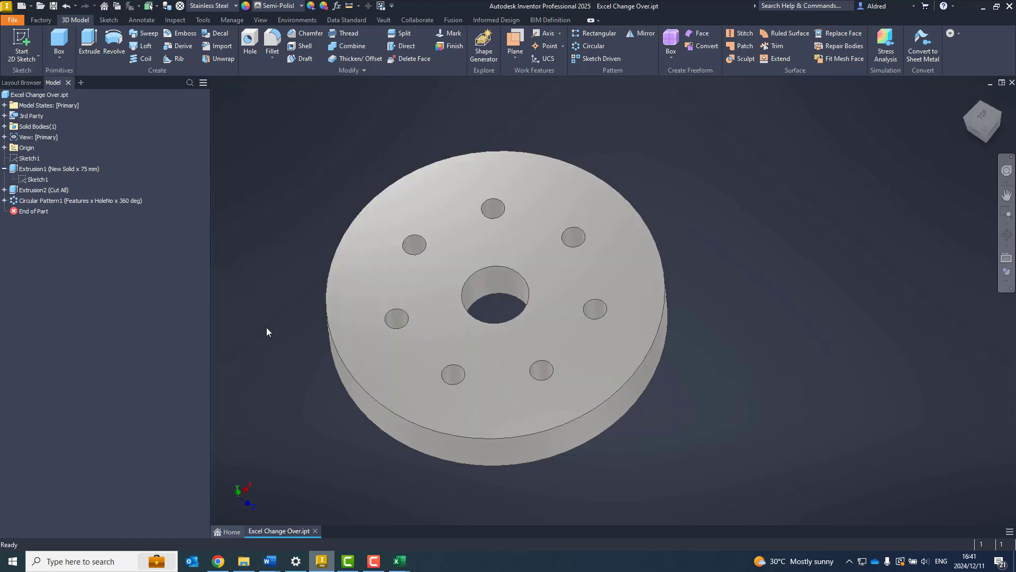
pyautogui.press('F6')
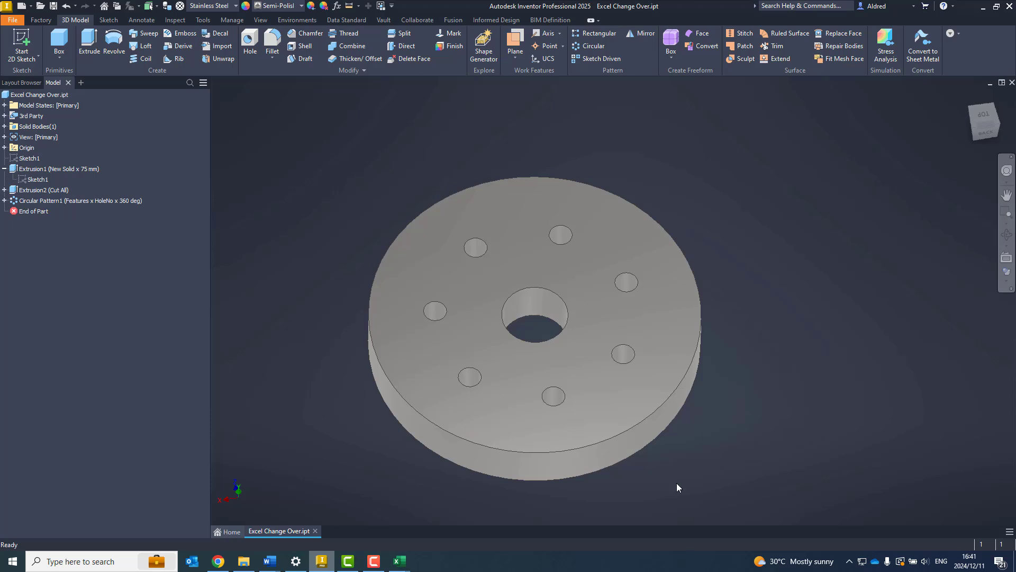
pyautogui.press('F2')
pyautogui.moveTo(733, 393); pyautogui.dragTo(735, 381)
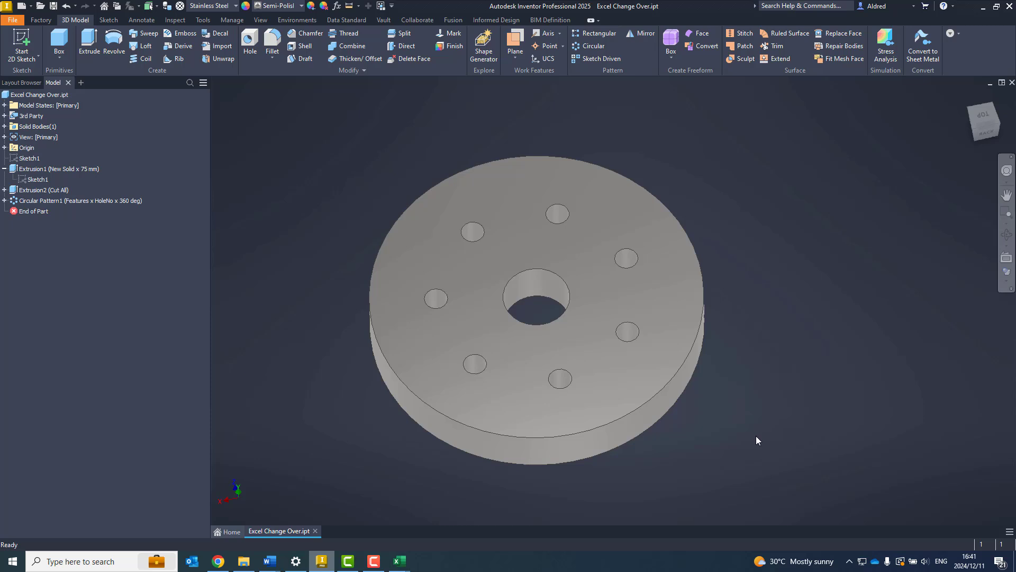
pyautogui.click(373, 561)
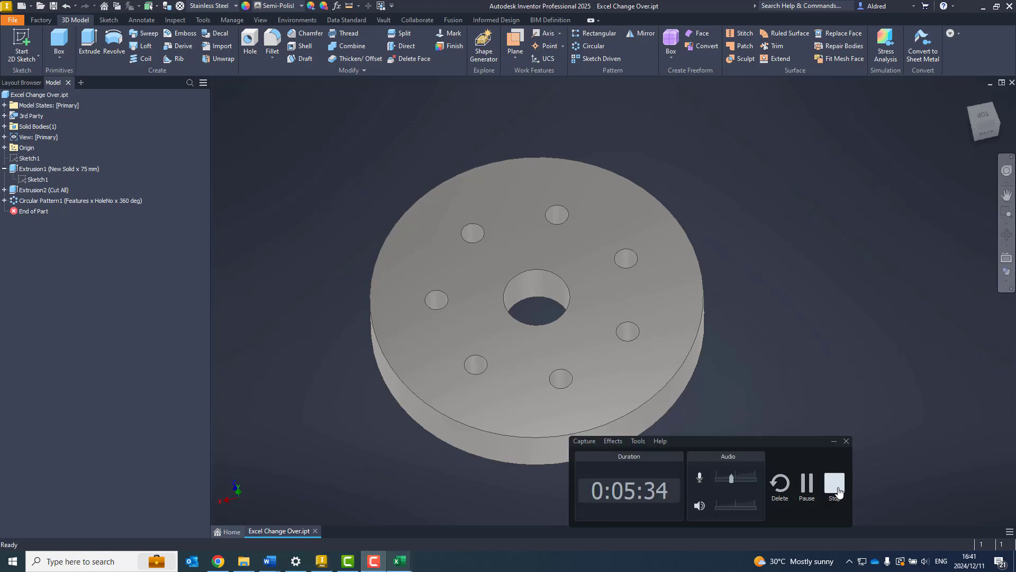
pyautogui.click(826, 479)
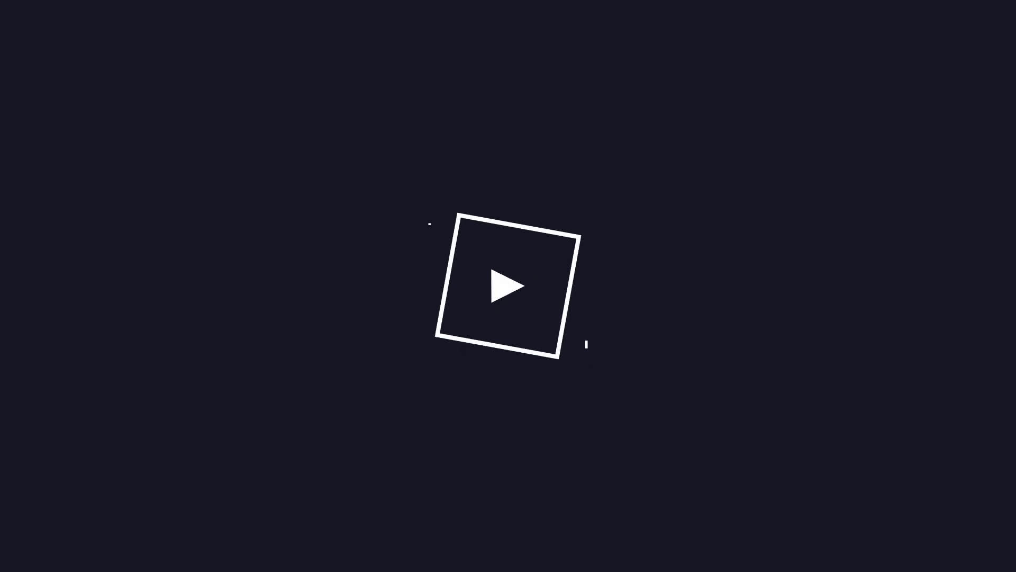